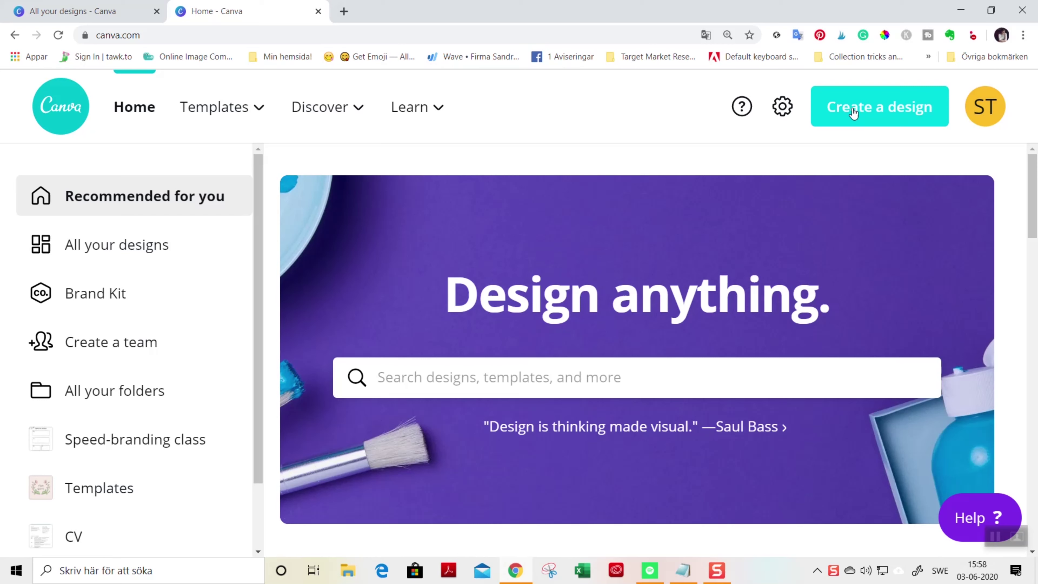
Enter custom dimensions of 4 by 6 and switch the units to inches.
click(869, 108)
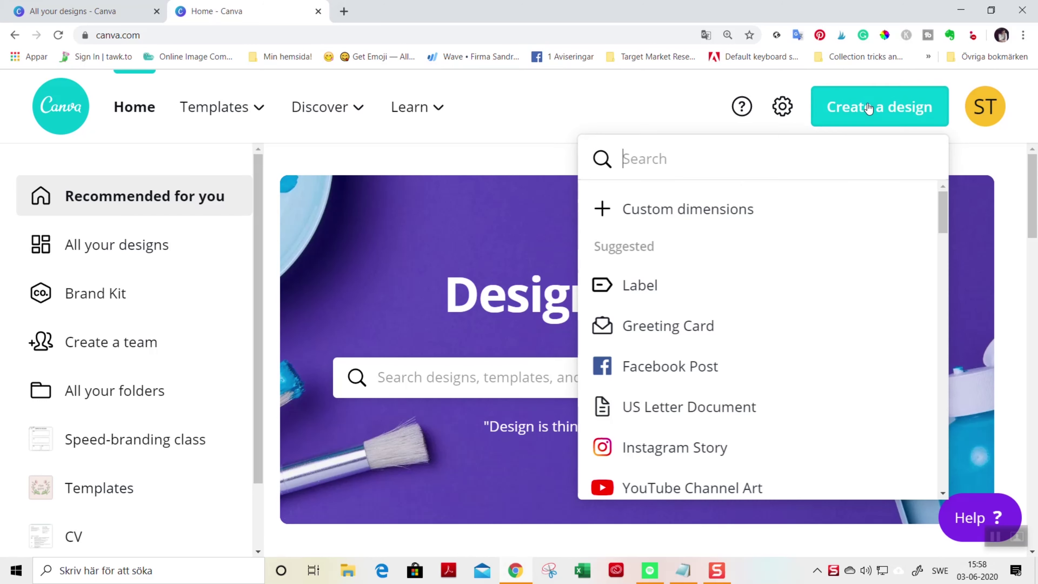
click(664, 218)
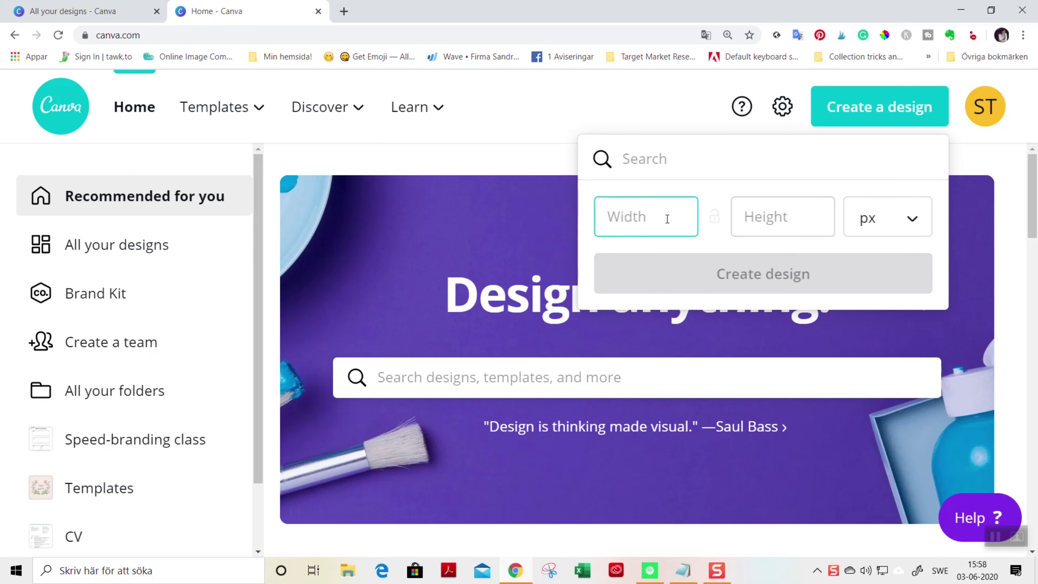
text(4)
click(801, 222)
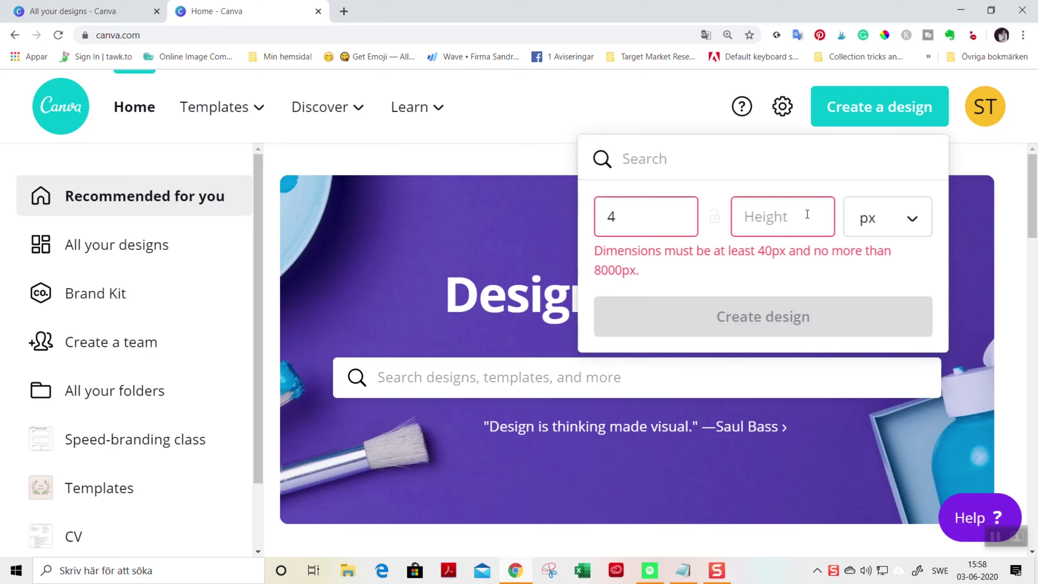
text(6)
click(869, 220)
click(871, 257)
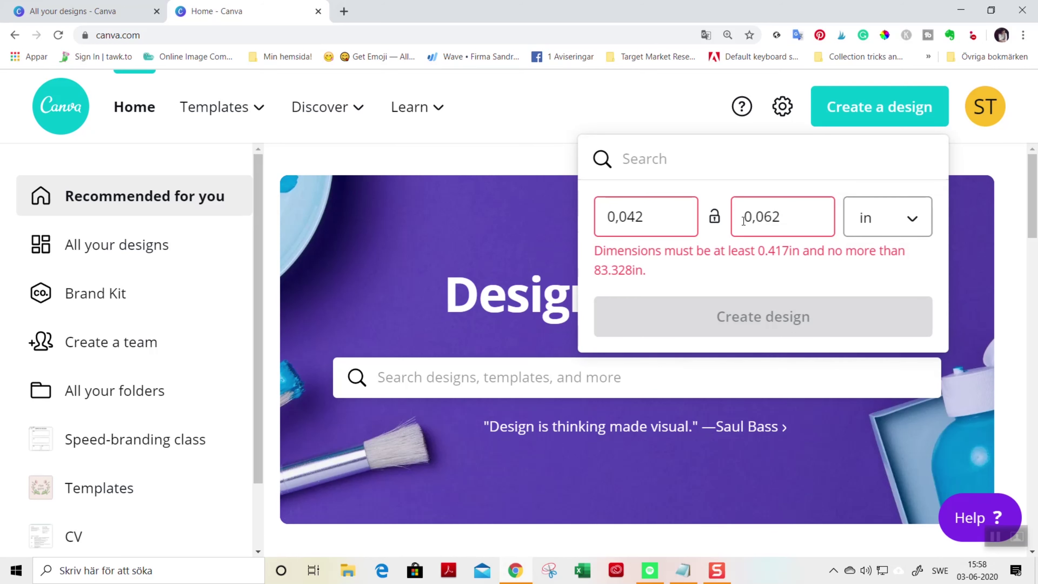
Re-enter width 4 and height 6 in inches and create the design.
drag(650, 216, 610, 216)
text(4)
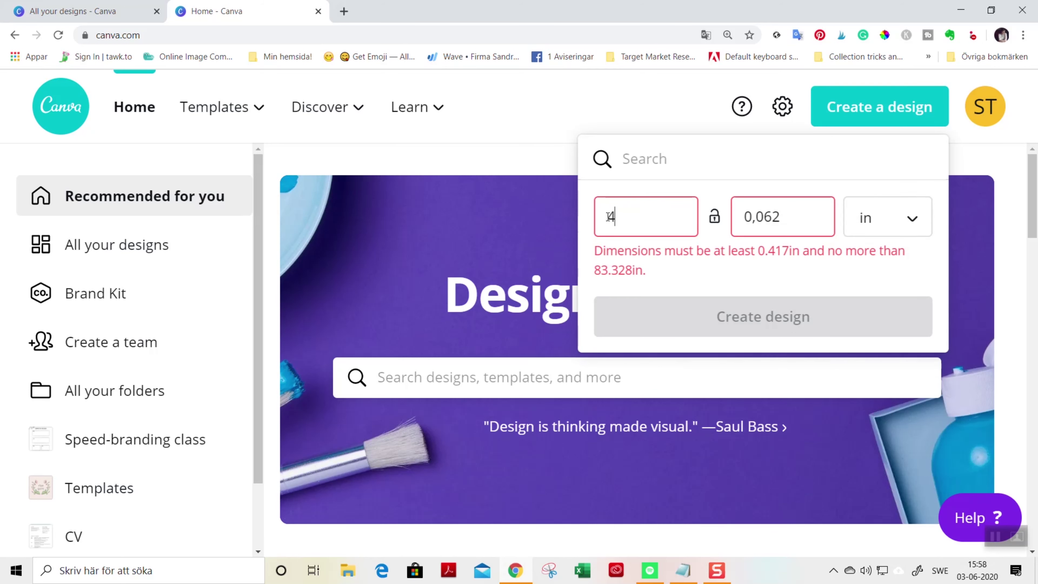
drag(787, 214, 723, 226)
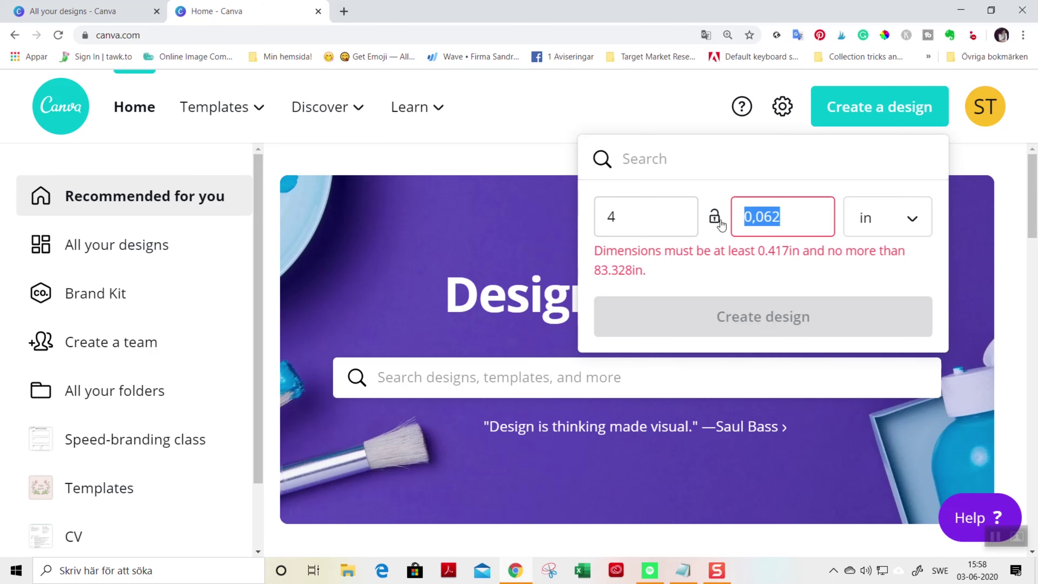
text(6)
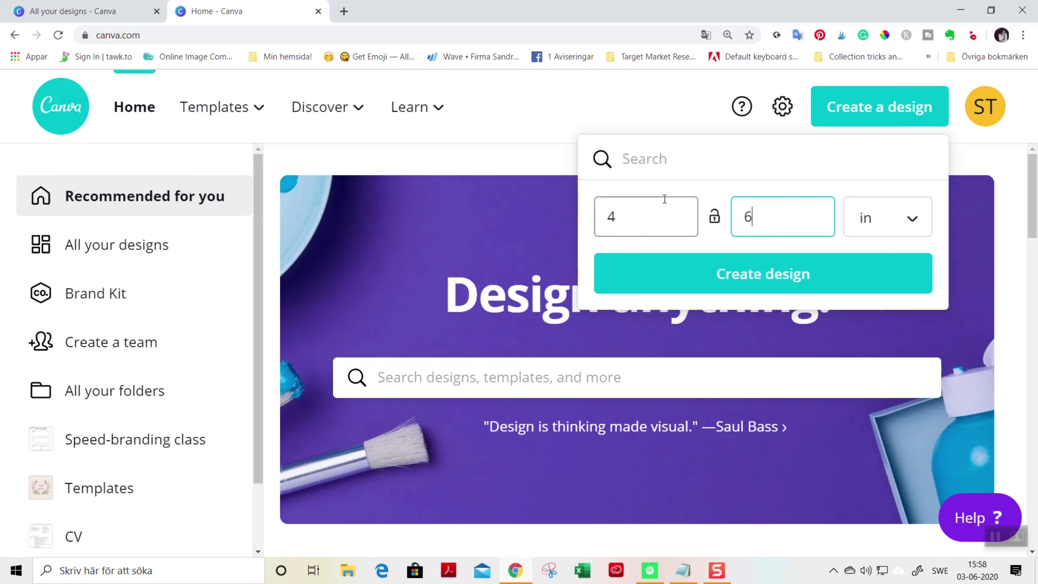
click(709, 280)
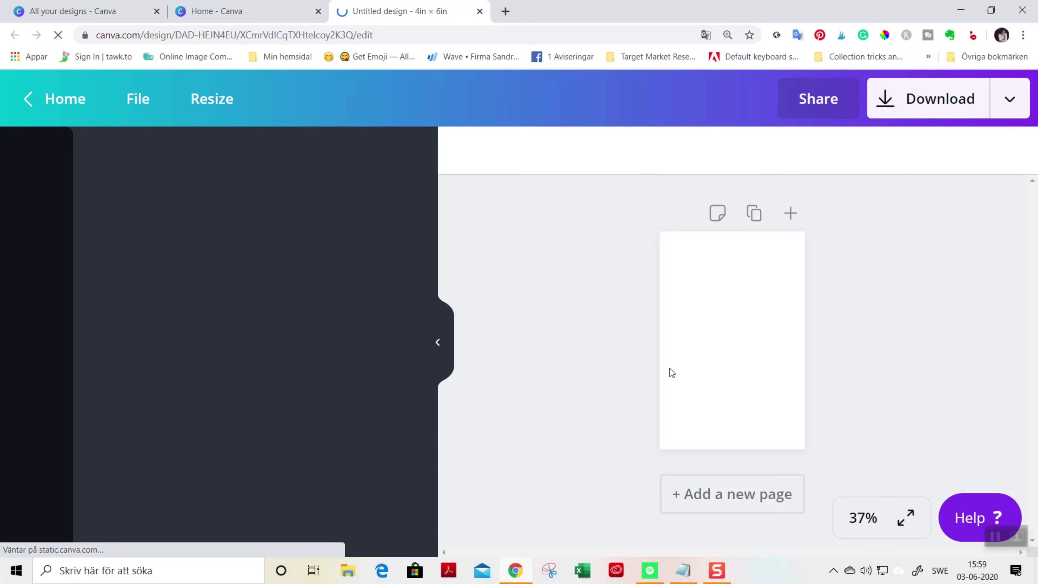
Fill the page with the sky-and-hills single-image grid from Elements.
click(441, 340)
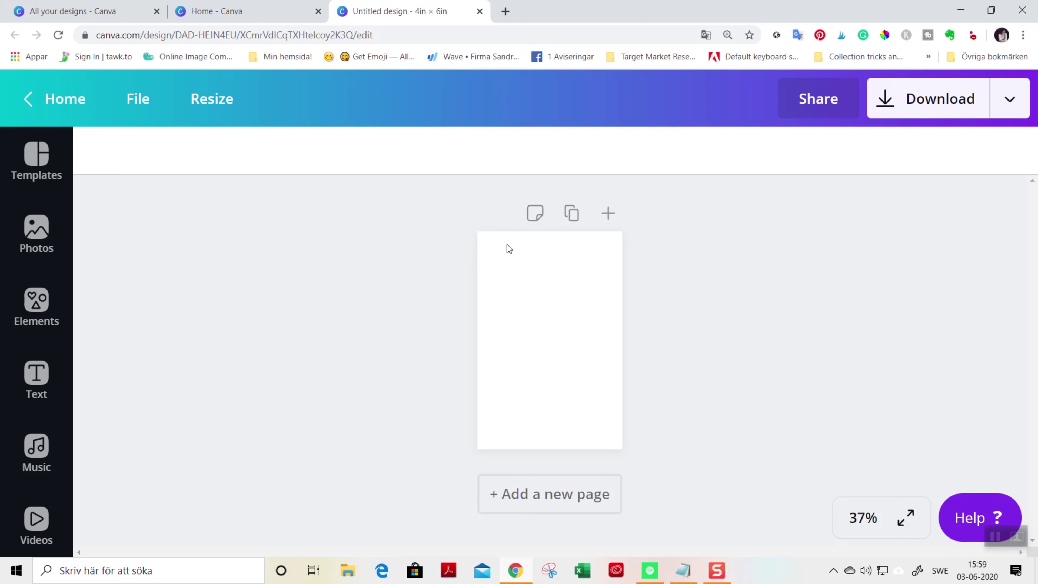
click(34, 306)
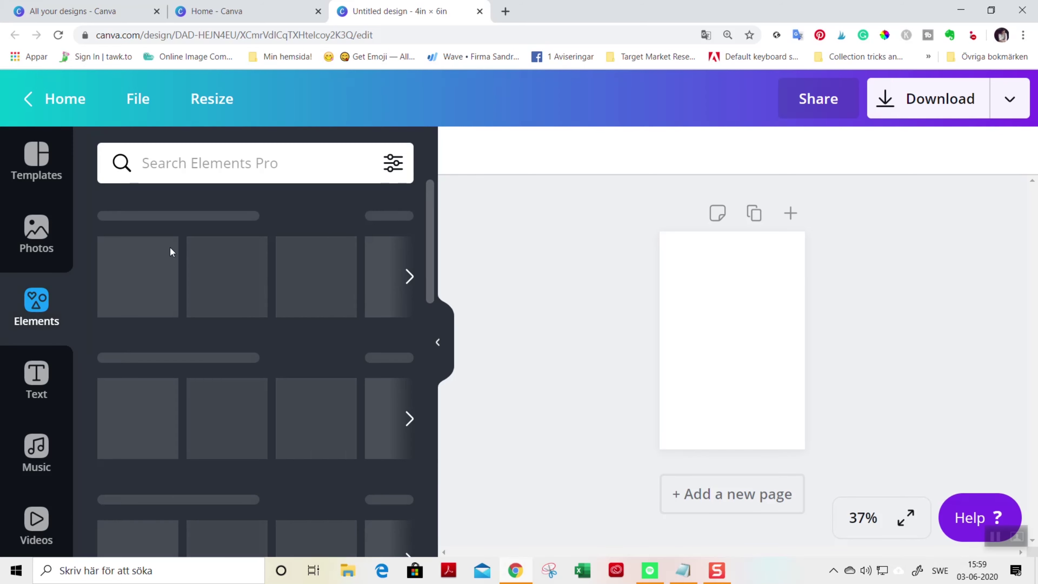
scroll(137, 323, down, 8)
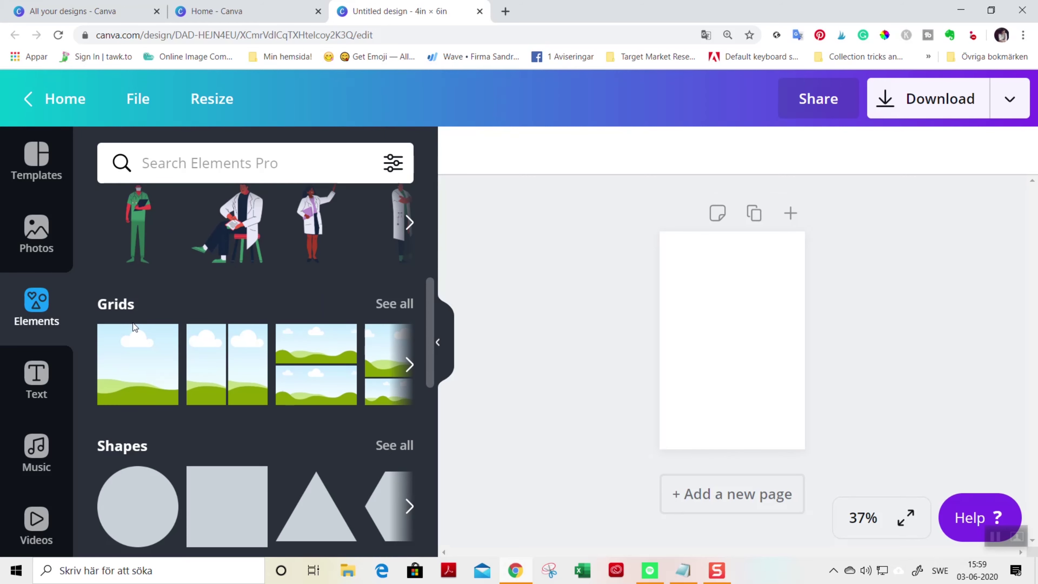
click(133, 345)
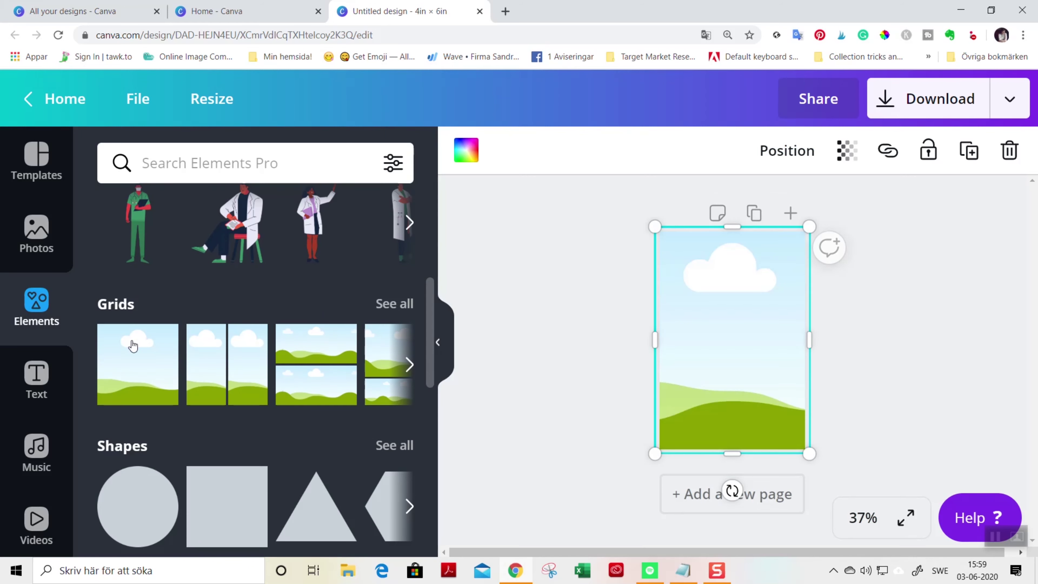
Reselect the full-page grid with the side panel hidden.
click(871, 341)
click(36, 159)
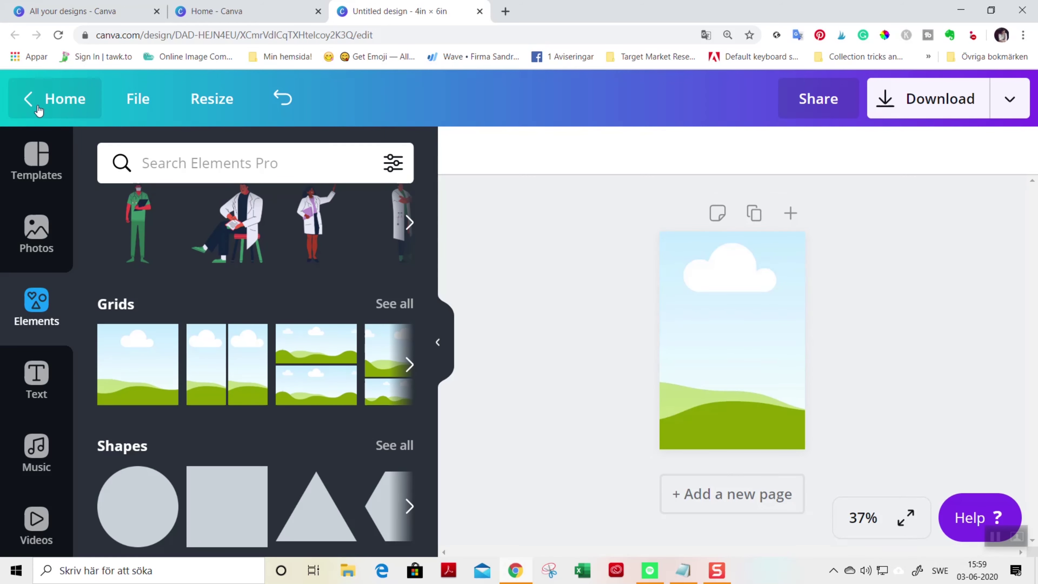
click(63, 99)
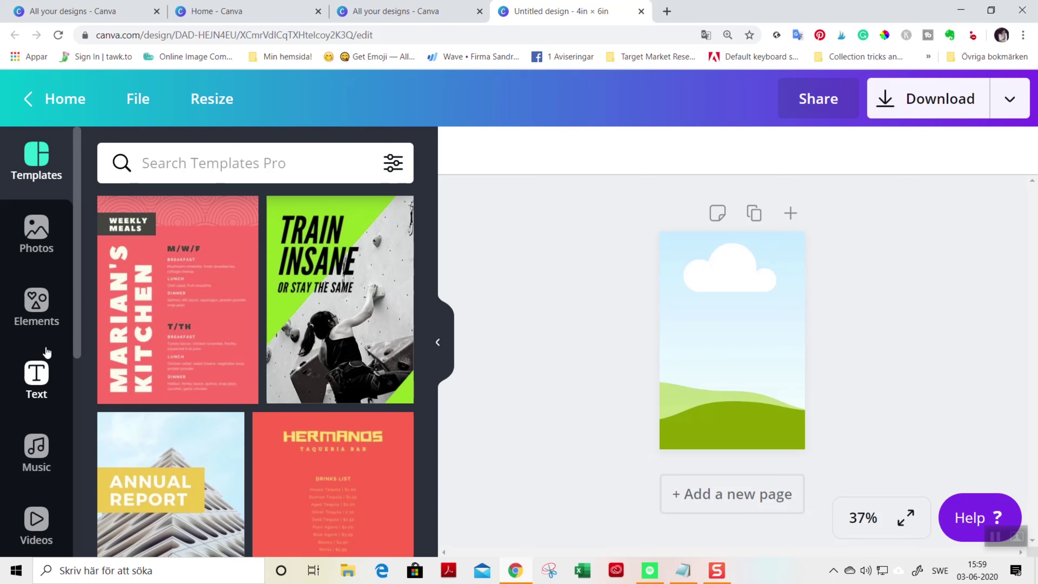
click(694, 311)
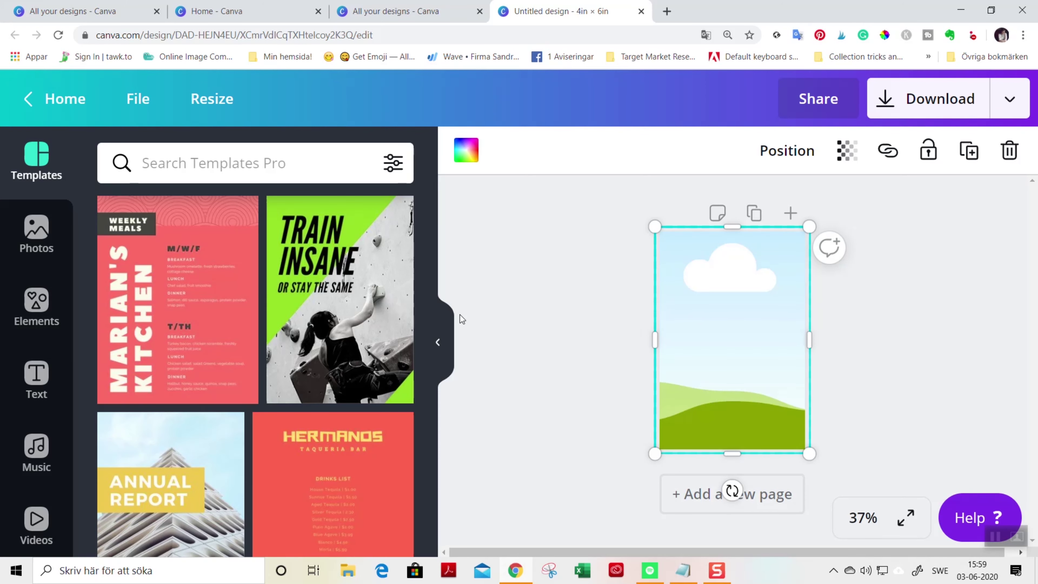
click(440, 344)
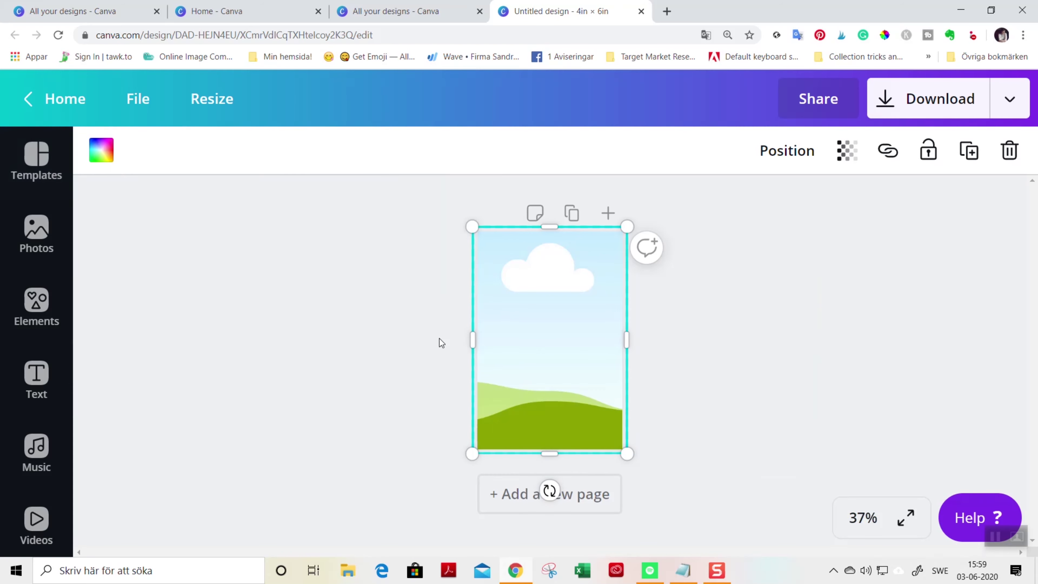
Give the grid a new custom colour with hex code fdf7f7.
click(99, 155)
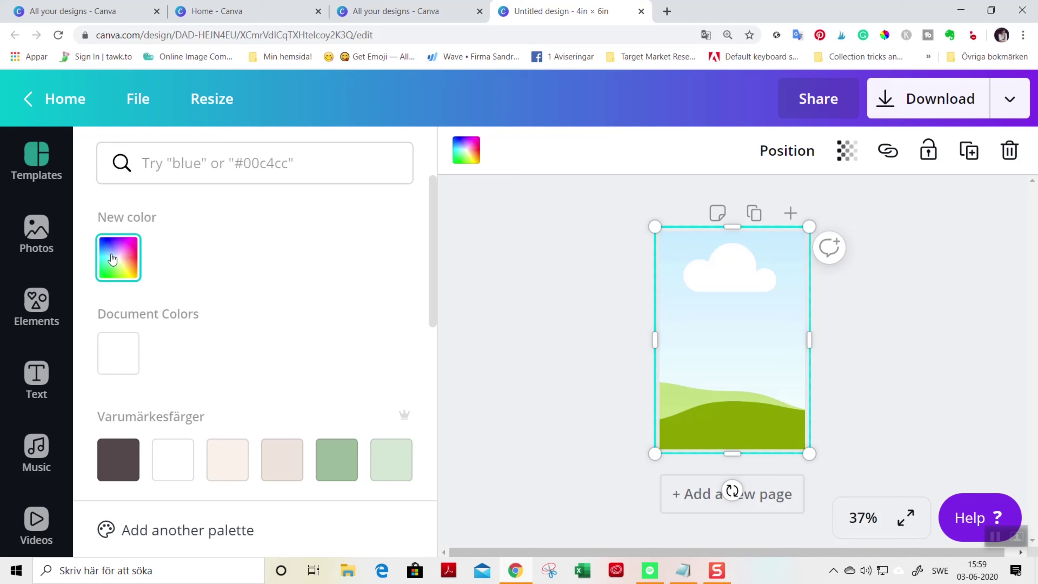
click(112, 259)
click(242, 368)
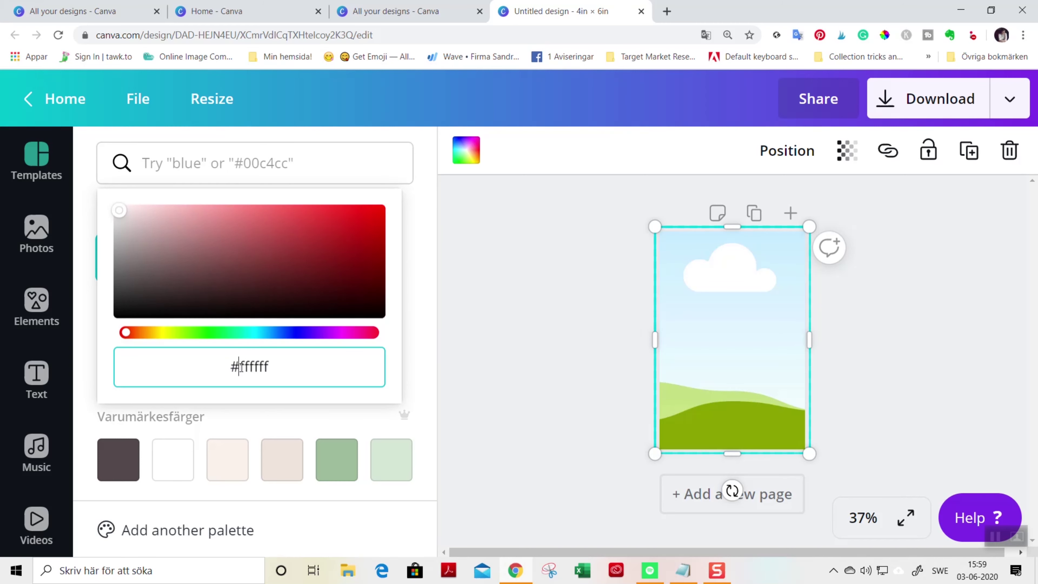
drag(241, 367, 276, 368)
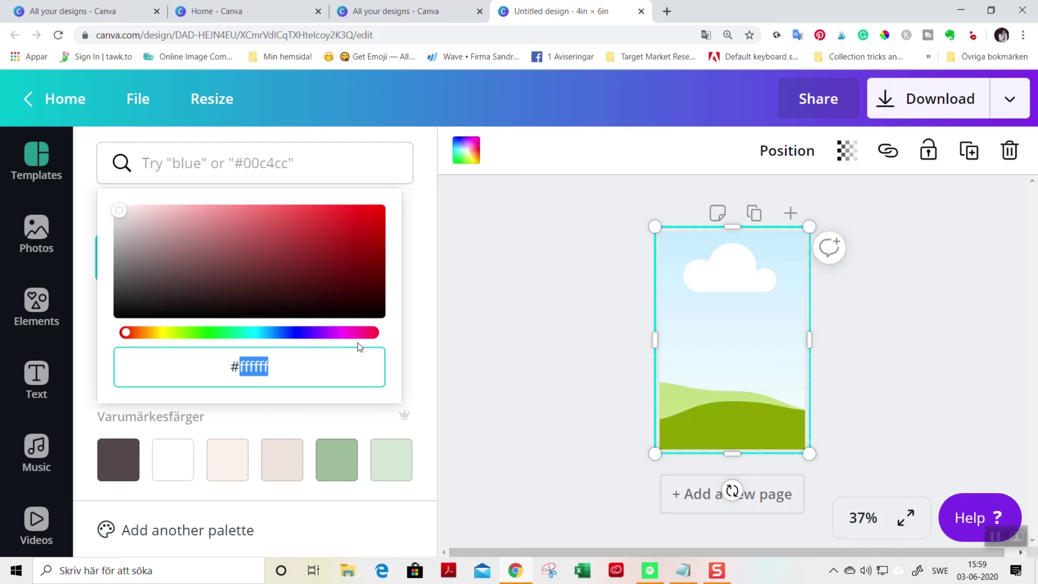
text(fd)
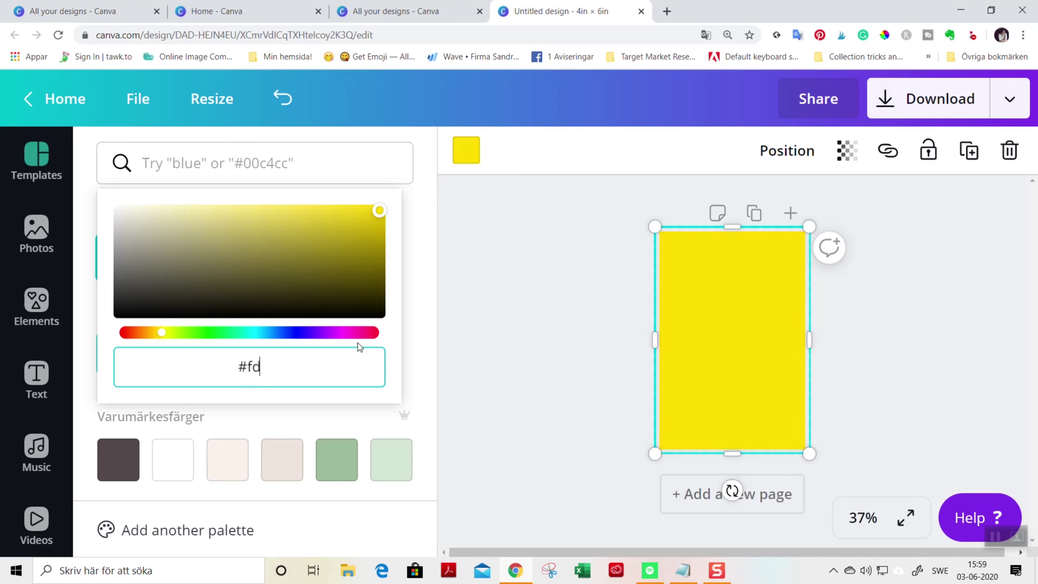
text(f717)
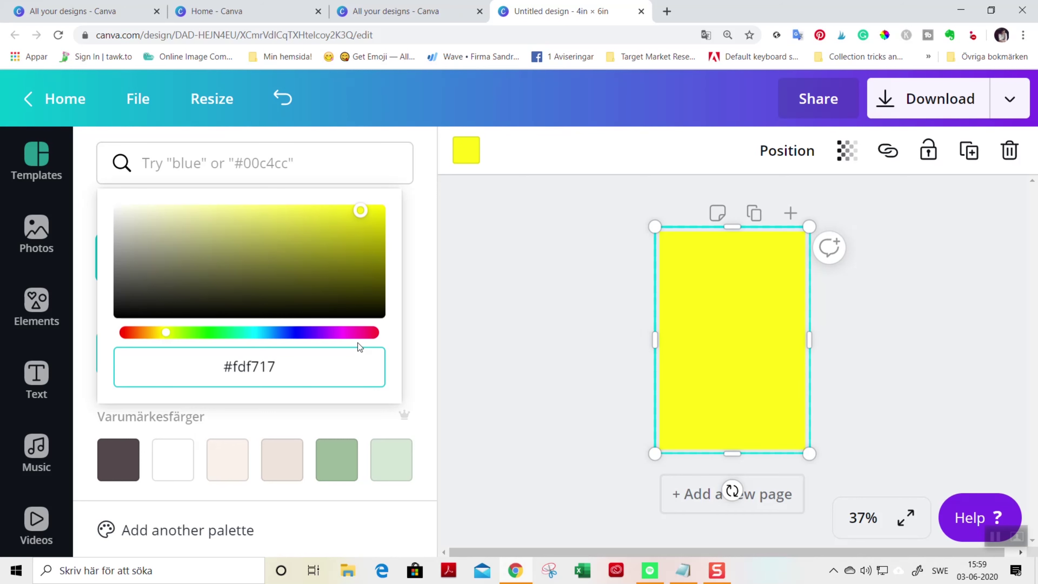
key(BackSpace)
key(BackSpace)
text(f)
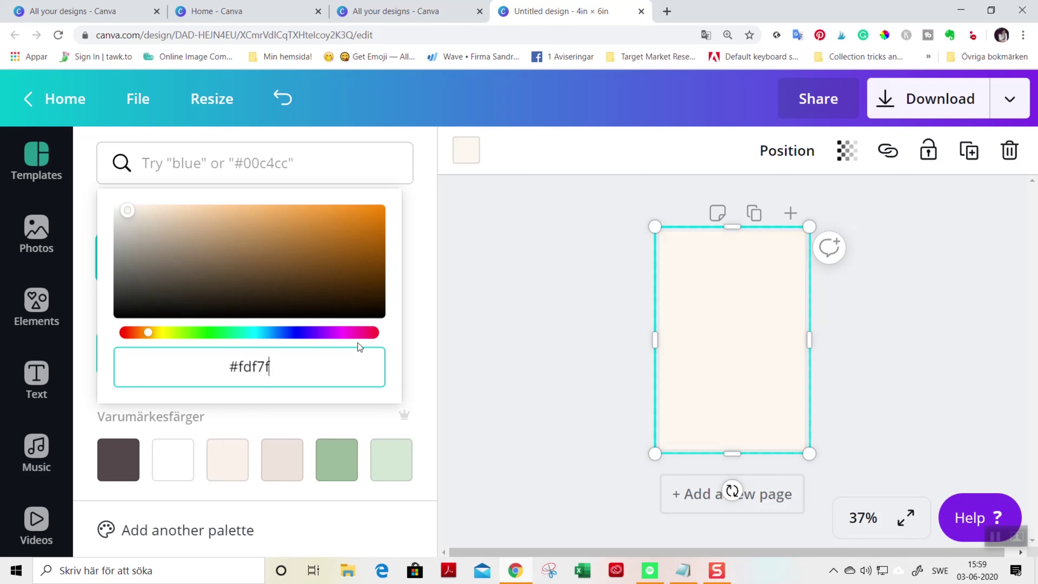
text(7)
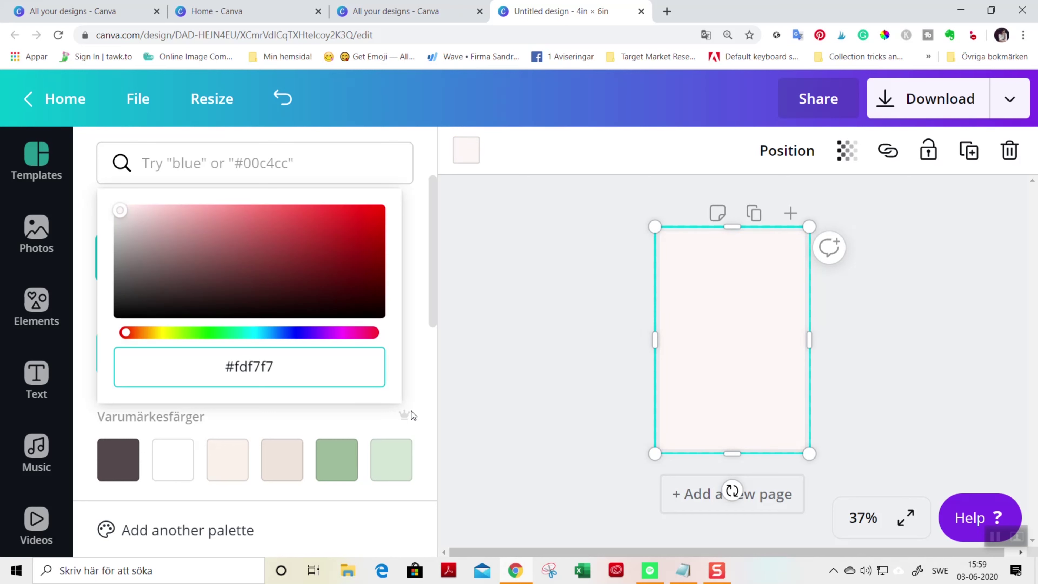
click(358, 425)
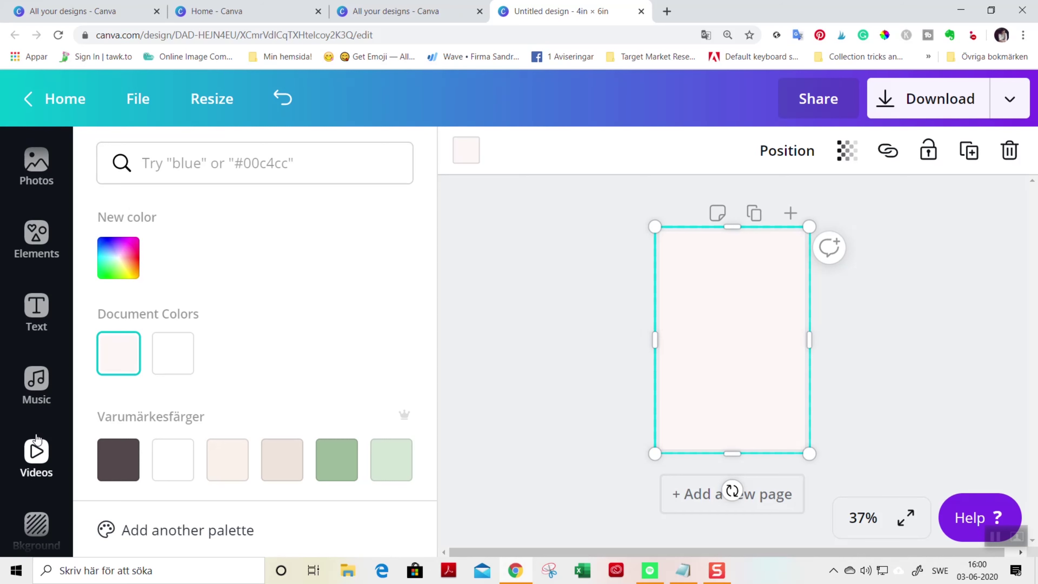
Add a second single-image sky-and-hills grid from the Elements Grids section.
scroll(37, 416, down, 3)
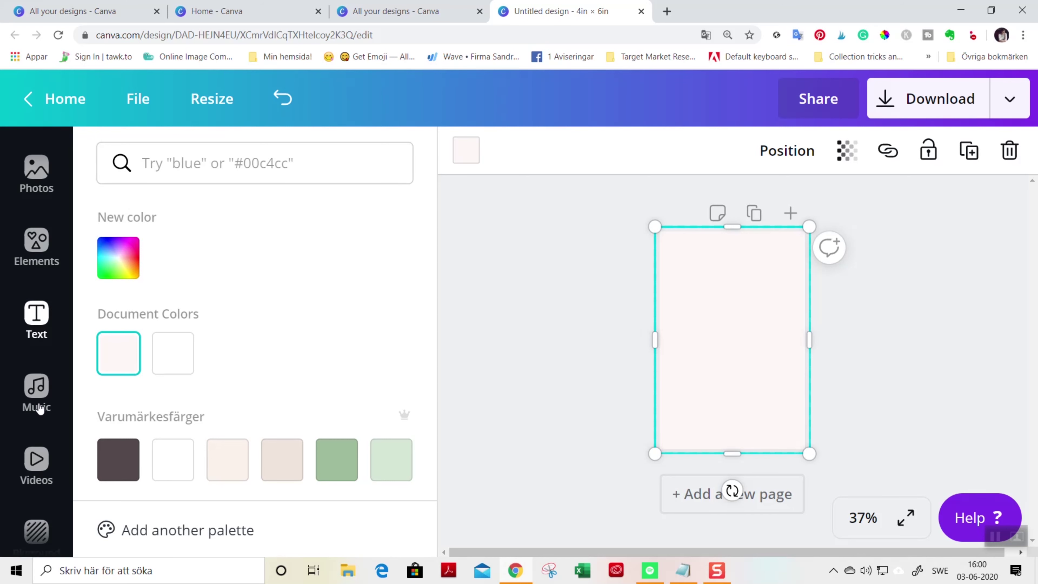
scroll(39, 408, up, 3)
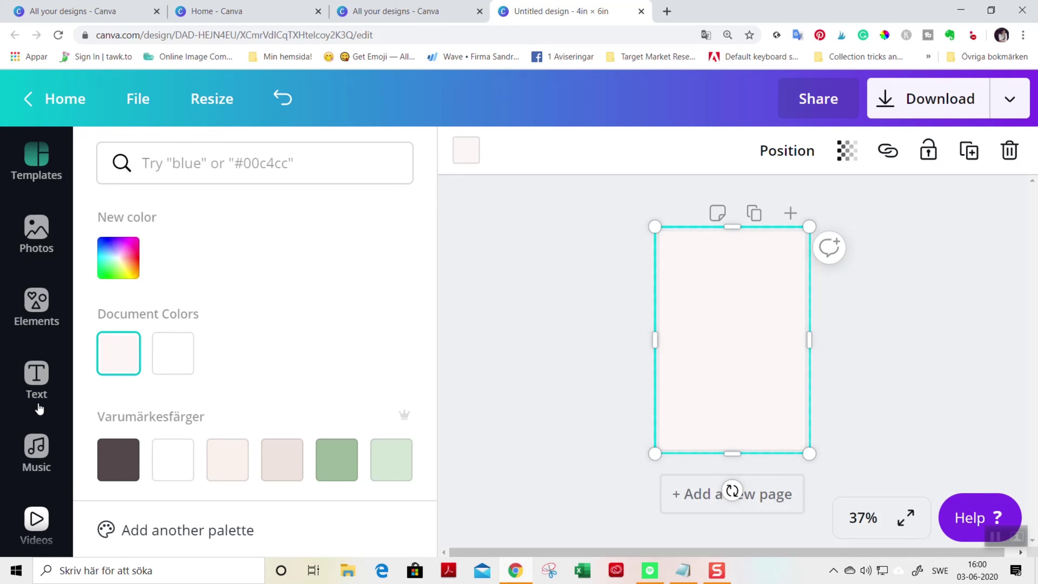
click(37, 304)
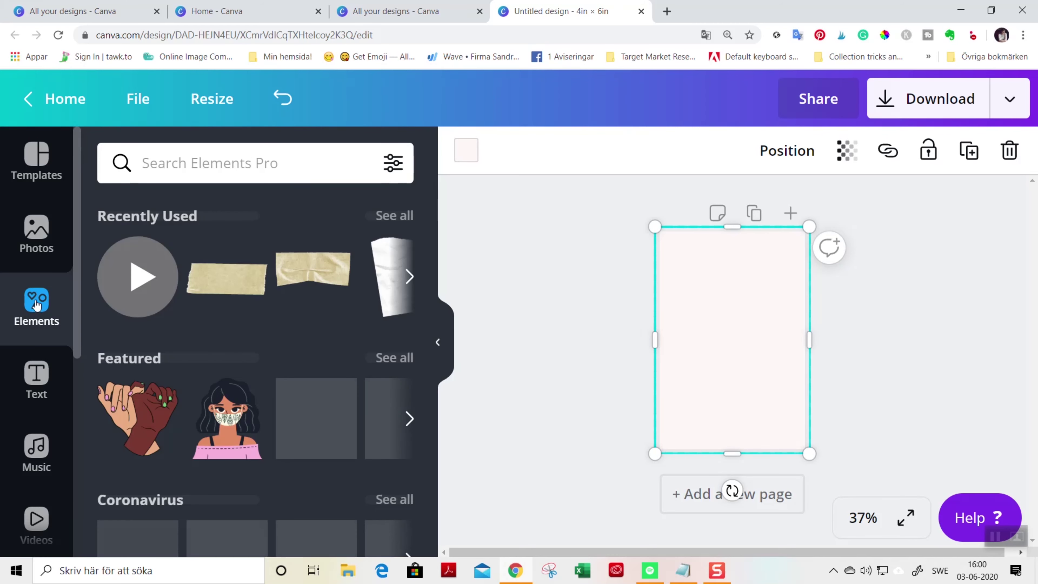
scroll(137, 347, down, 7)
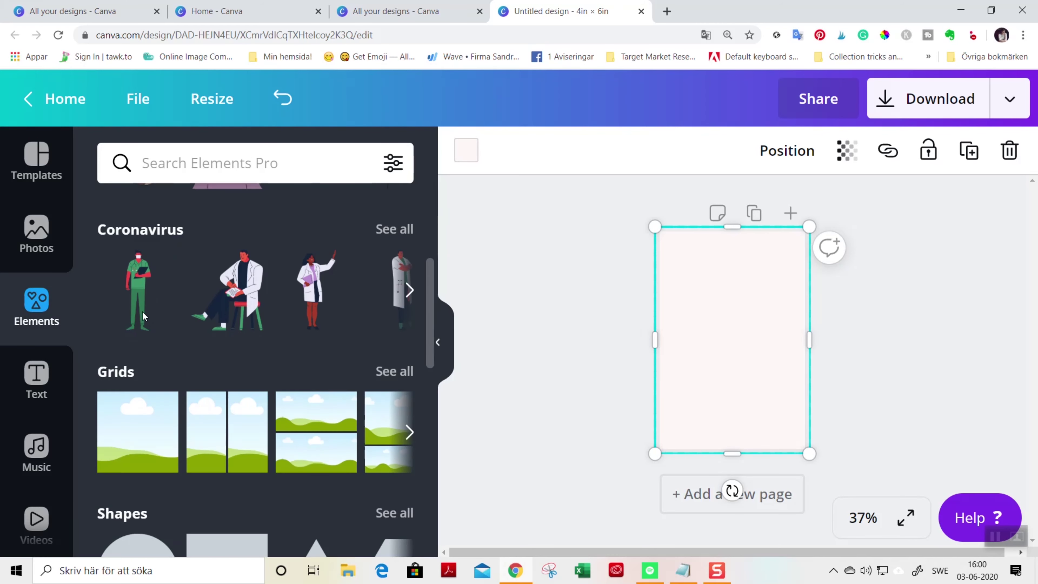
click(137, 347)
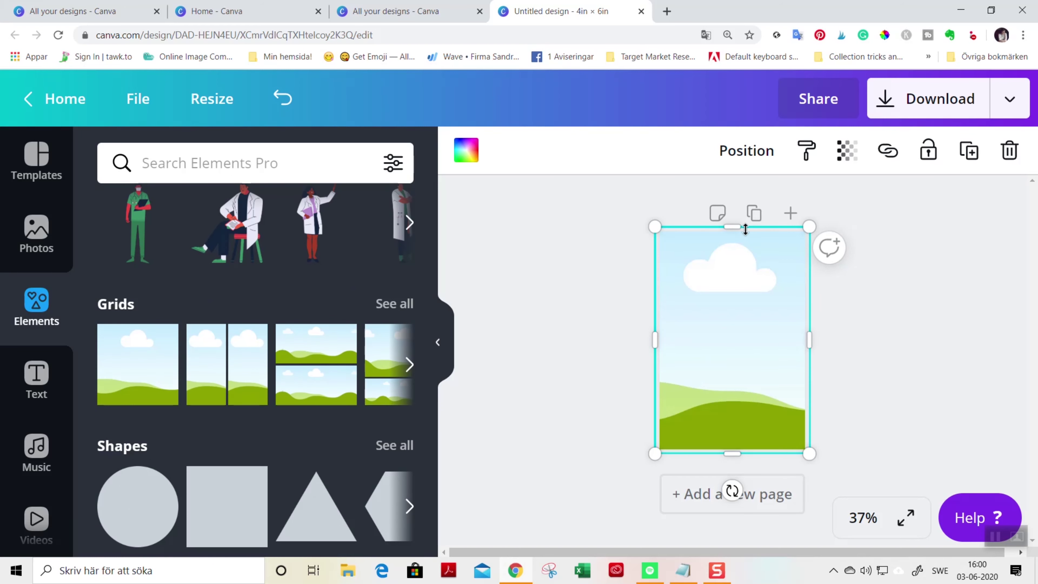
Shrink the new grid to about 3.2 × 4.9 in and nudge it up.
drag(739, 236, 737, 258)
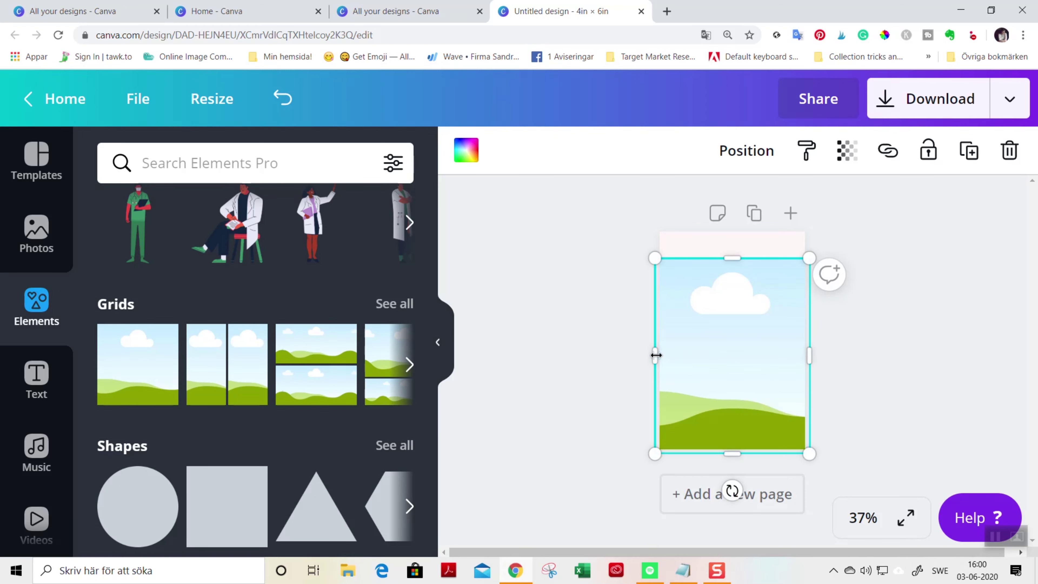
drag(656, 354, 676, 357)
drag(809, 352, 791, 351)
drag(732, 454, 732, 434)
drag(754, 380, 754, 375)
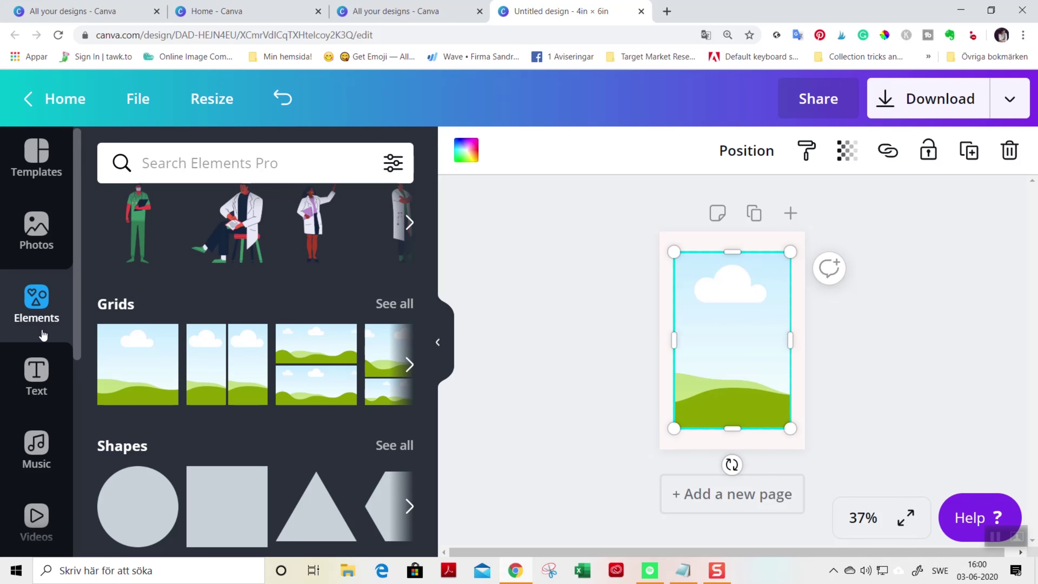
Place the uploaded floral frame image into the inner grid.
scroll(41, 327, down, 3)
scroll(39, 433, down, 2)
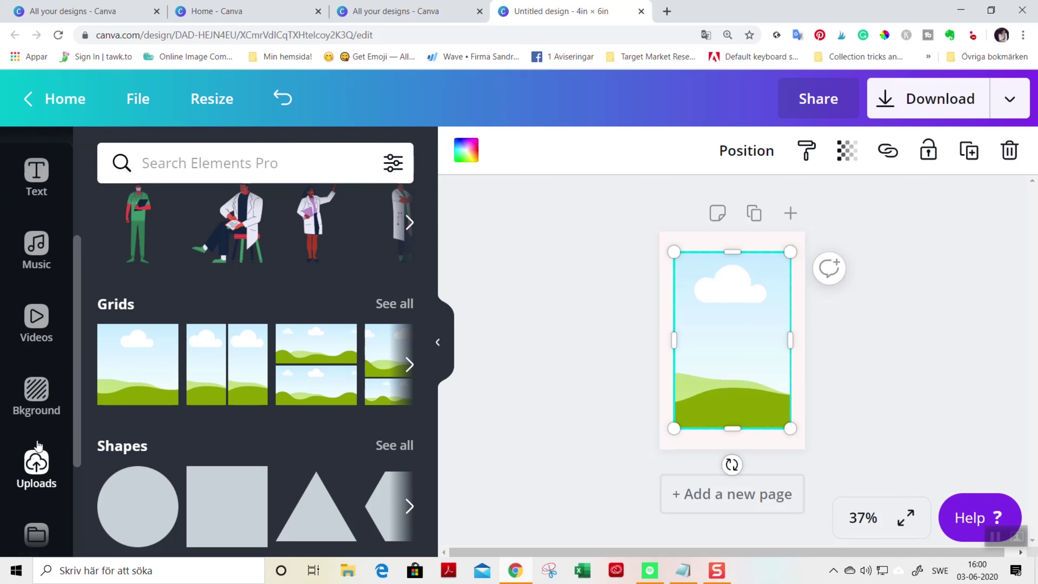
click(36, 463)
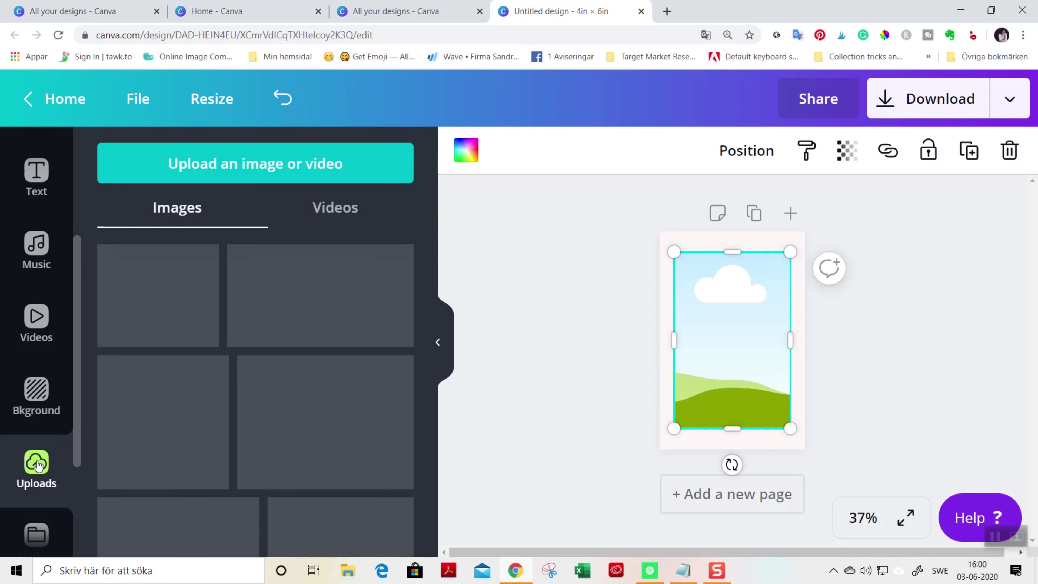
mouse_move(165, 419)
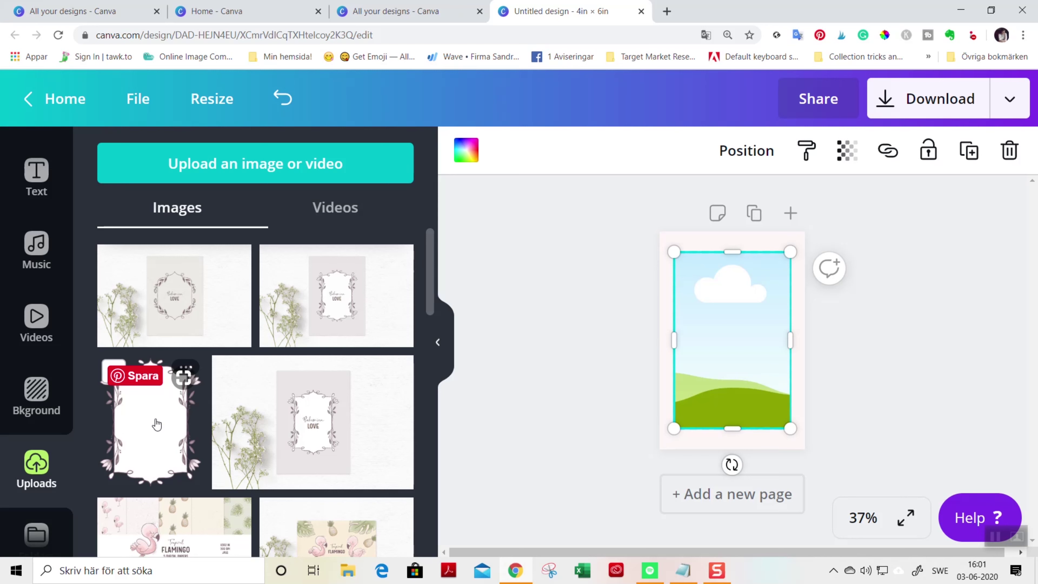
drag(157, 424, 701, 357)
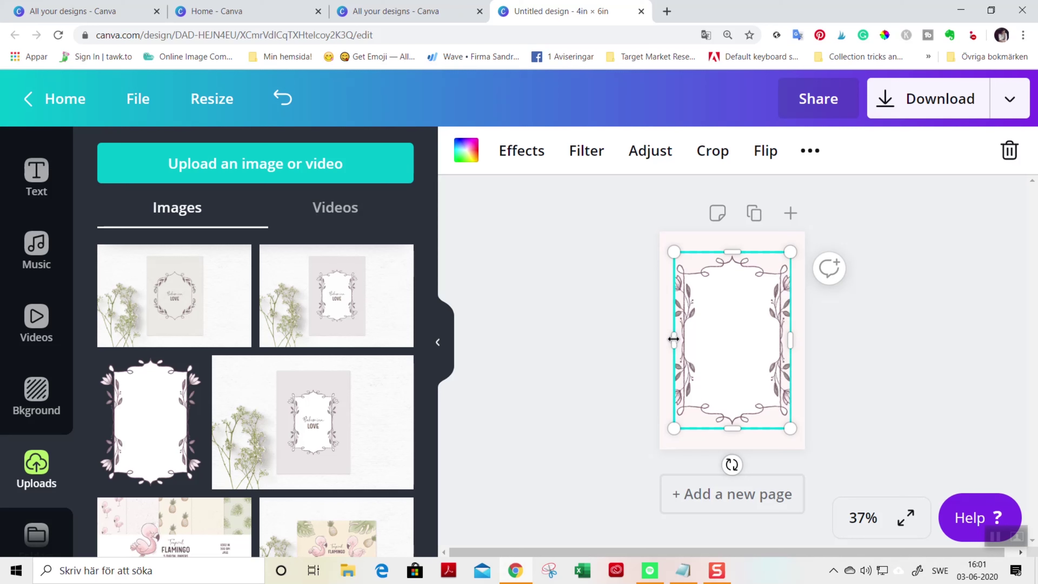
Widen the floral frame, shrink it proportionally and move it to the page centre.
drag(673, 339, 659, 339)
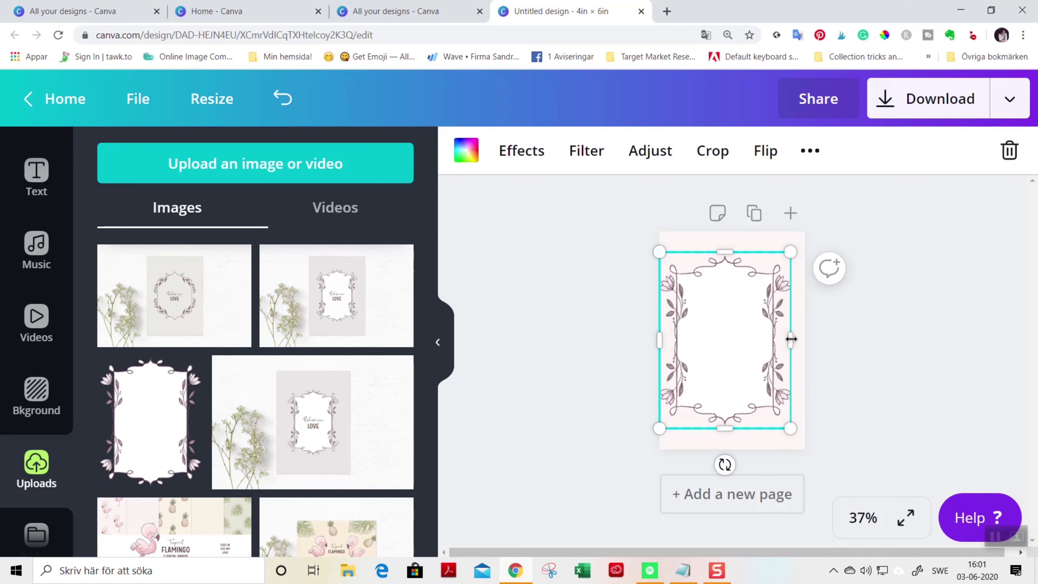
drag(797, 339, 804, 340)
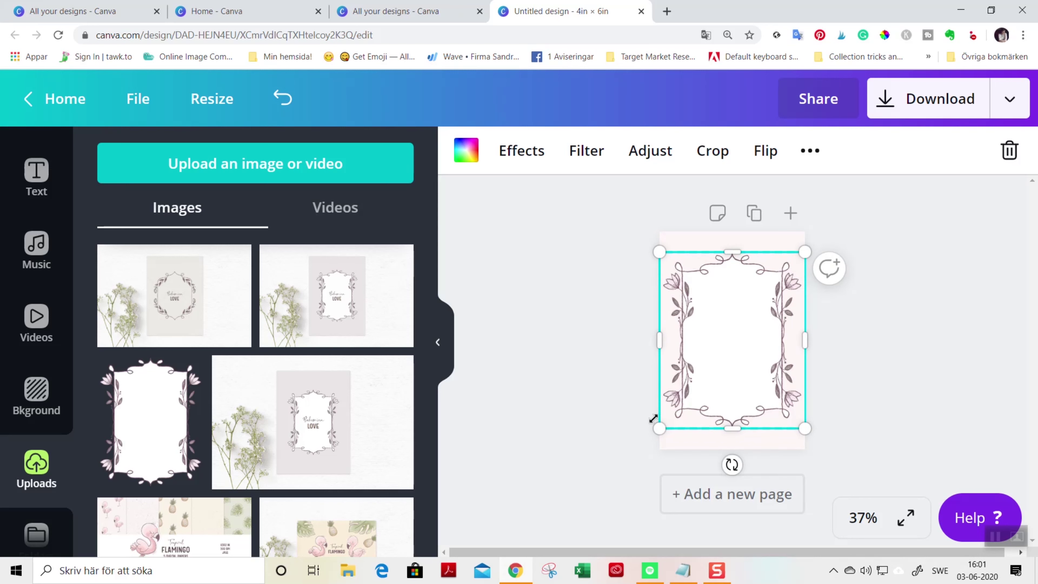
drag(804, 252, 782, 282)
drag(732, 339, 742, 325)
click(874, 371)
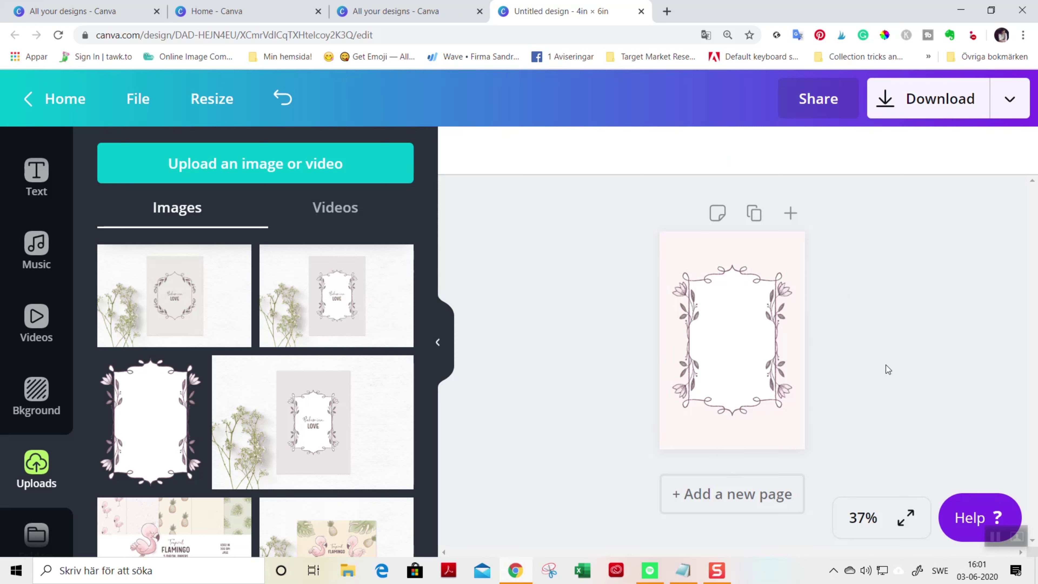
Enlarge the frame to about 3.6 × 4.3 in and recentre it on the page.
click(791, 293)
drag(792, 270, 797, 264)
drag(758, 324, 753, 324)
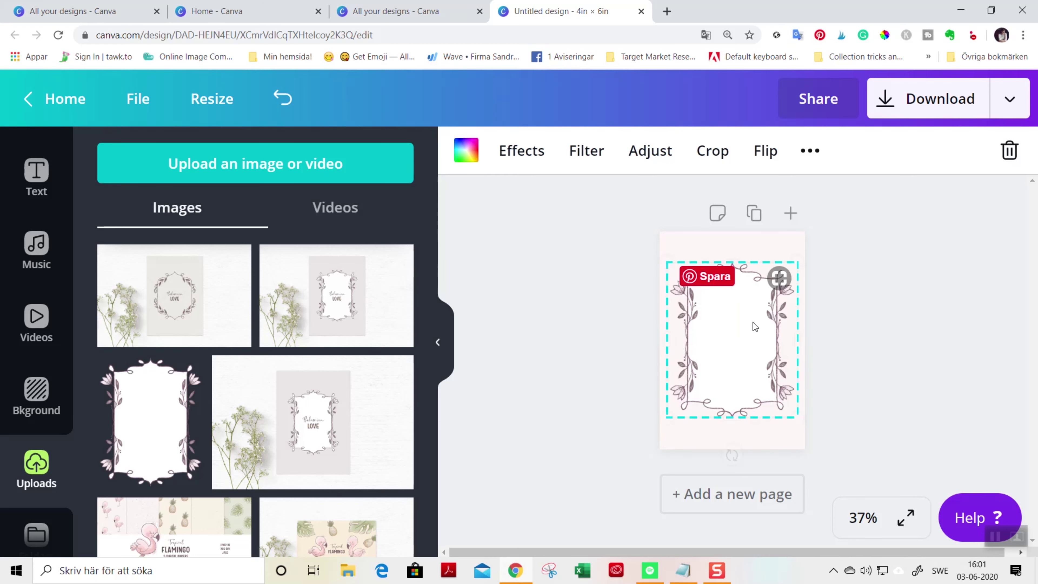
click(948, 318)
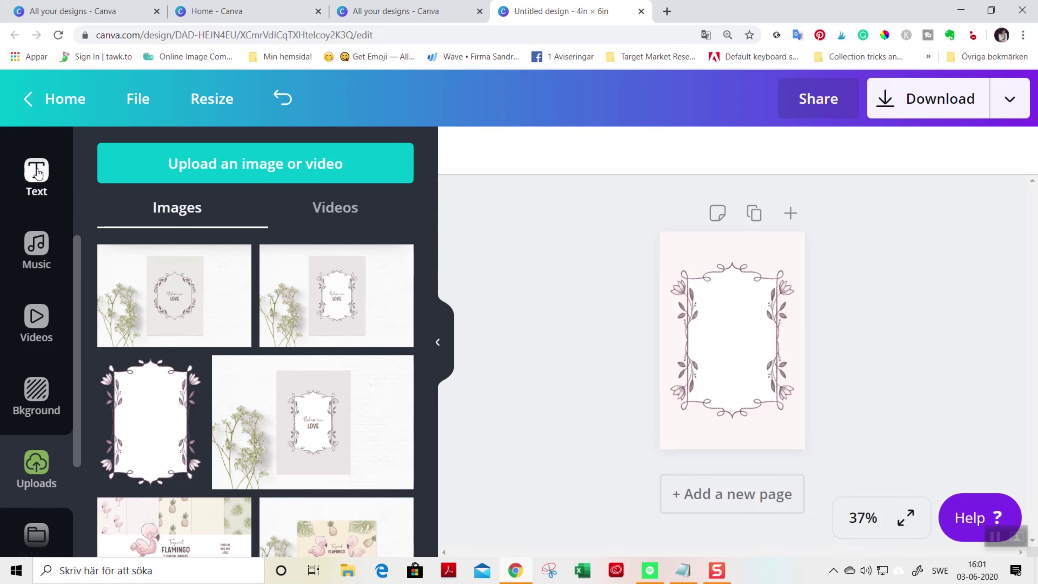
click(38, 174)
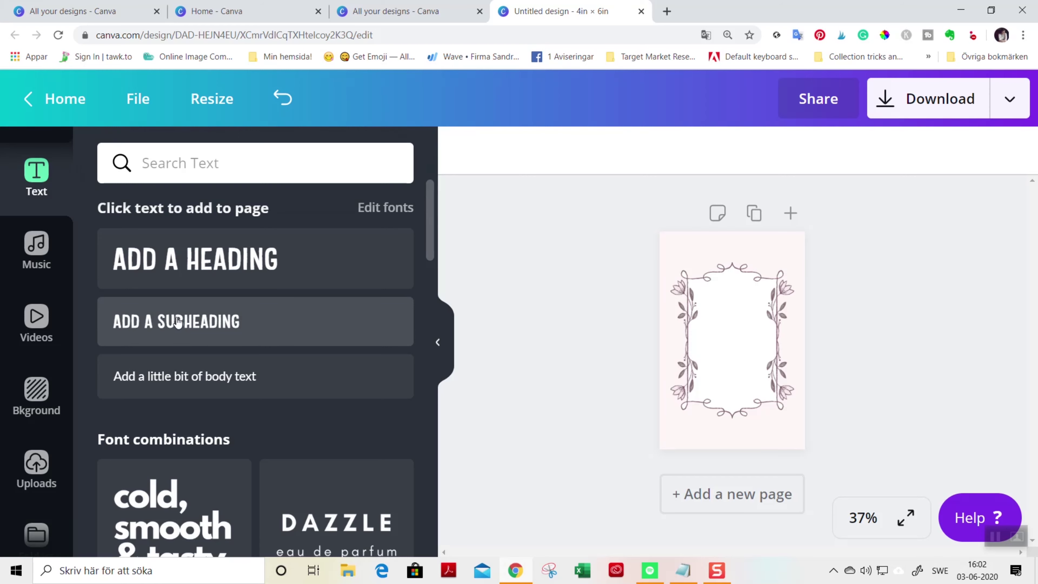
Add an 'Add a subheading' text box and centre it horizontally on the tag.
drag(179, 323, 766, 333)
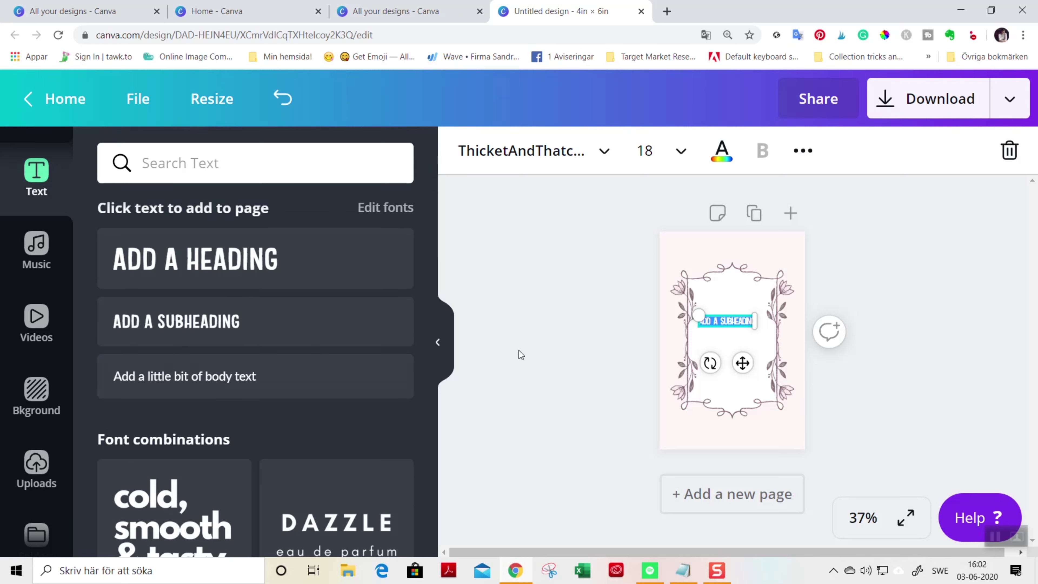
click(439, 345)
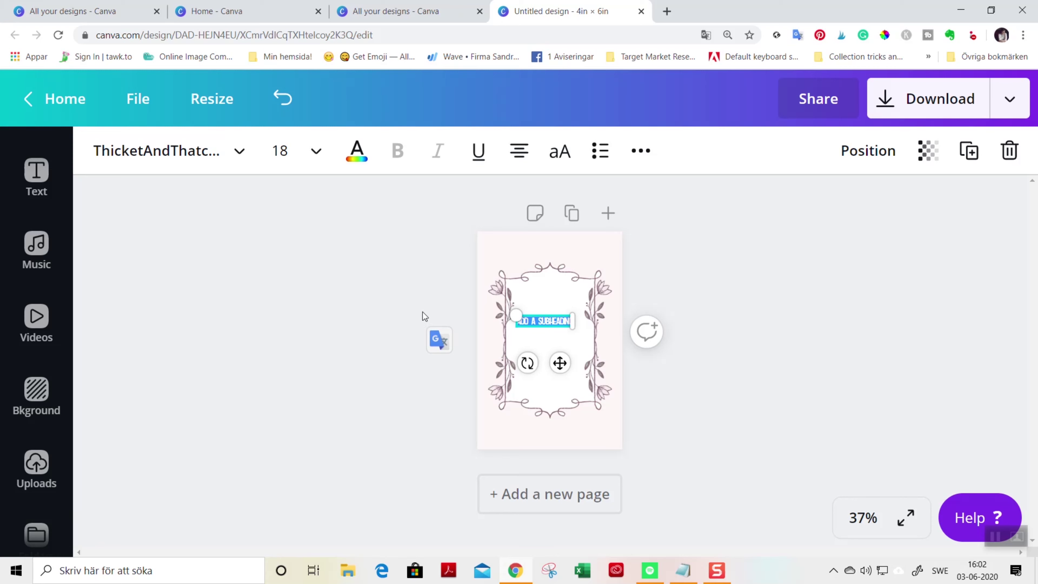
drag(537, 322, 543, 321)
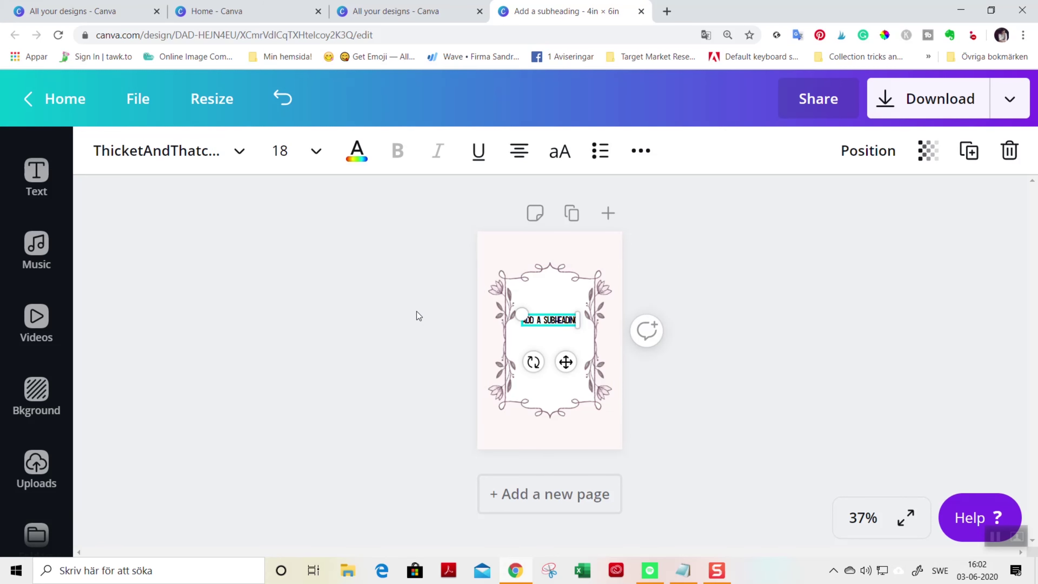
Change the subheading font to Hammersmith One.
double_click(550, 319)
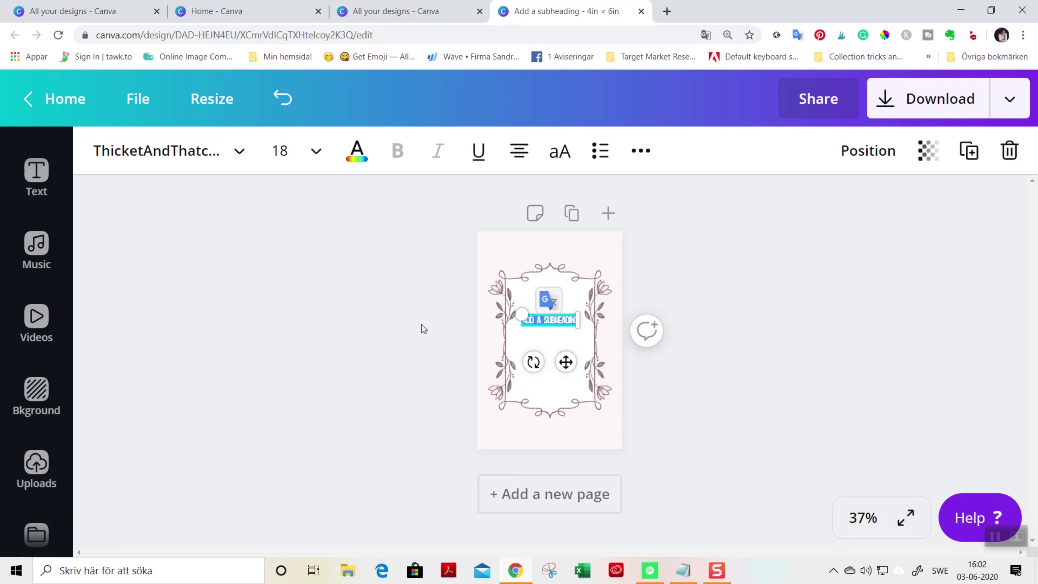
key(ctrl+plus)
key(ctrl+plus)
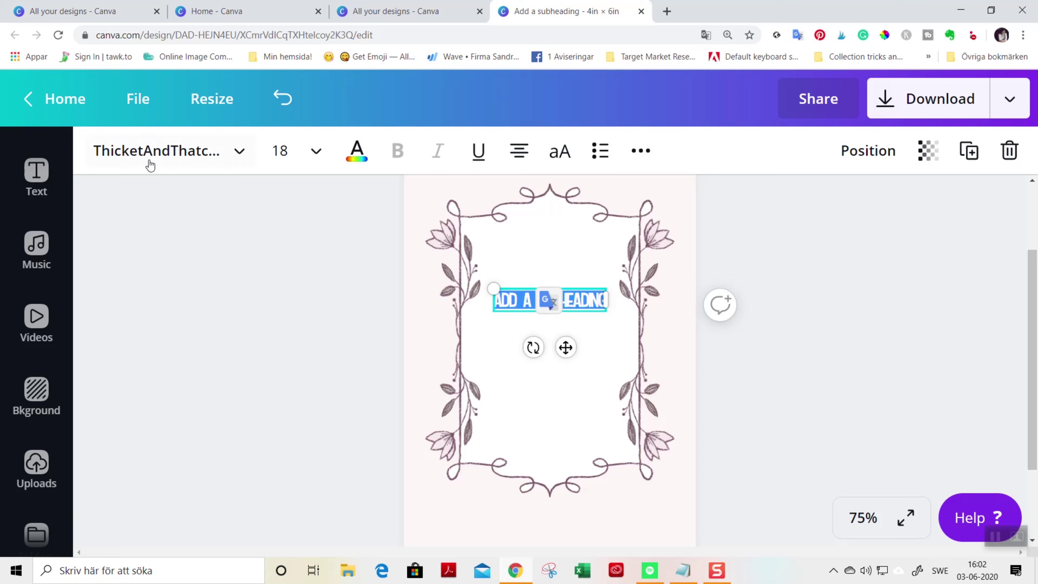
click(147, 152)
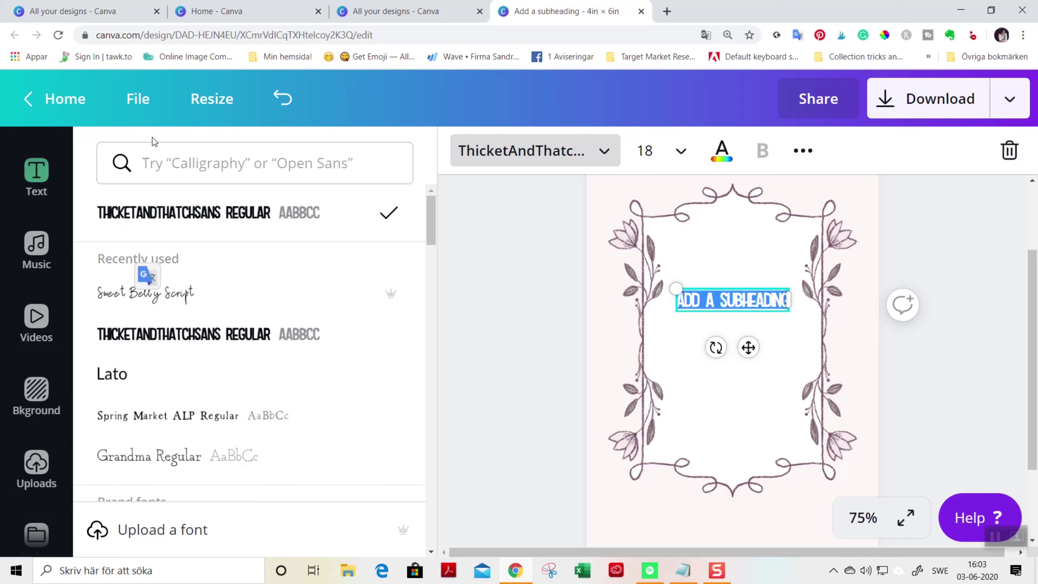
click(182, 160)
text(ha)
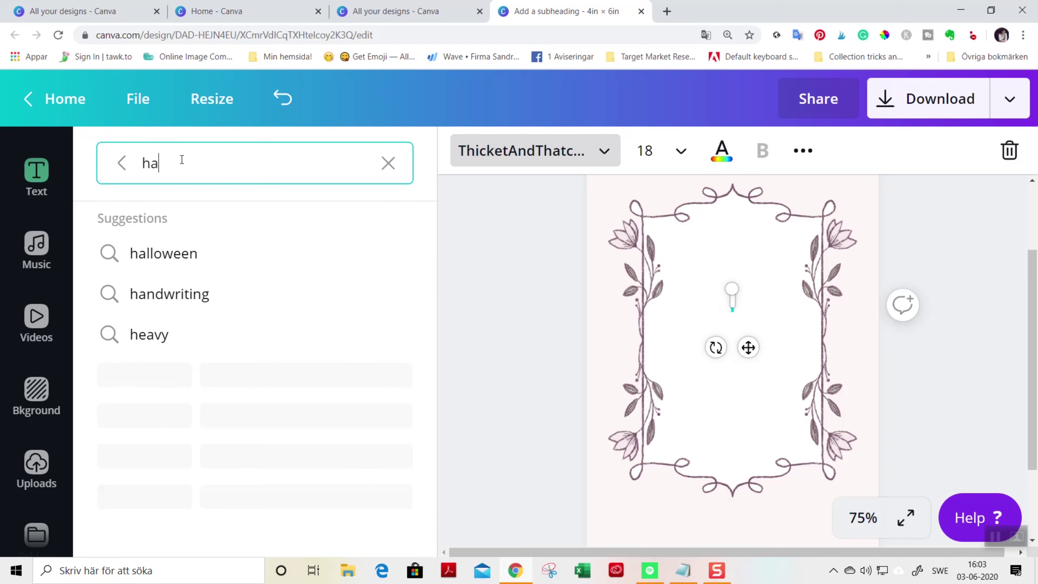
text(mme)
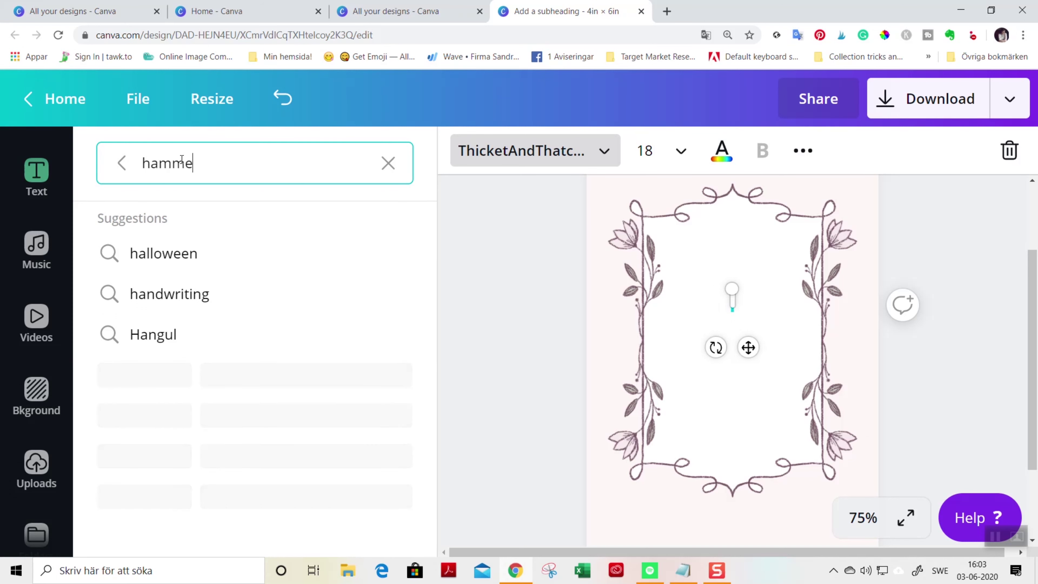
text(r s)
key(BackSpace)
key(BackSpace)
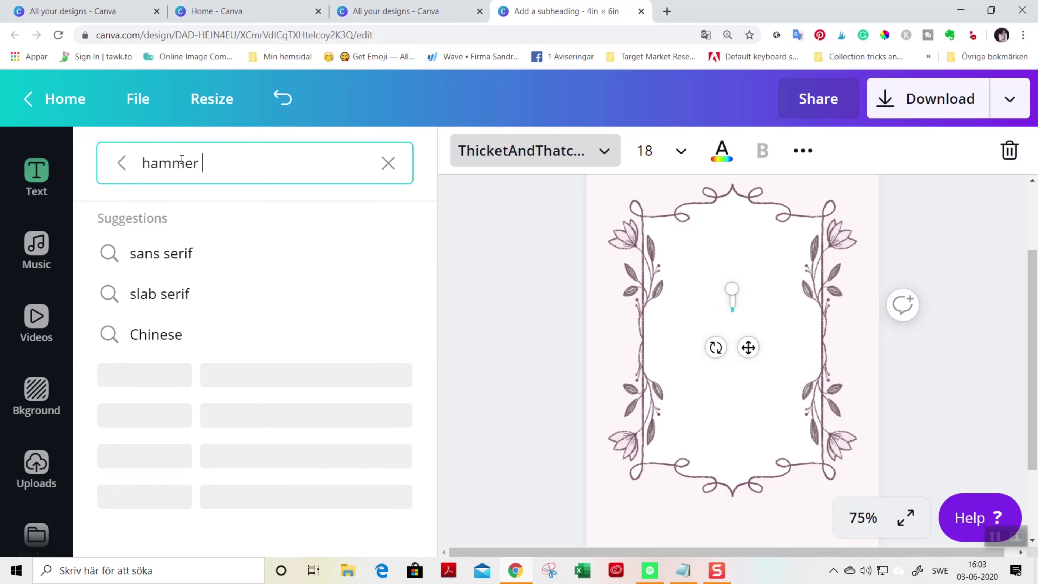
text(s)
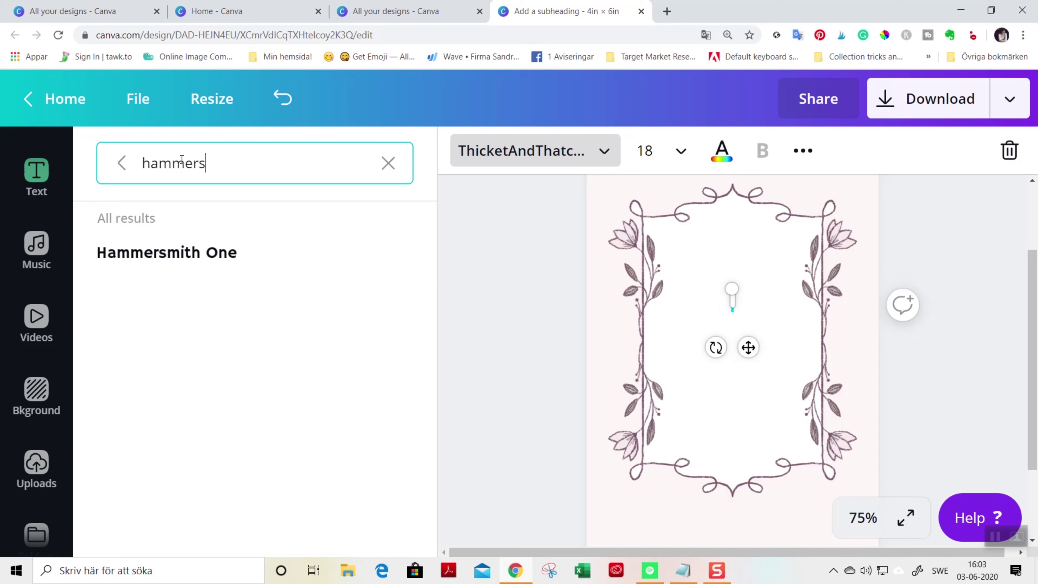
click(214, 264)
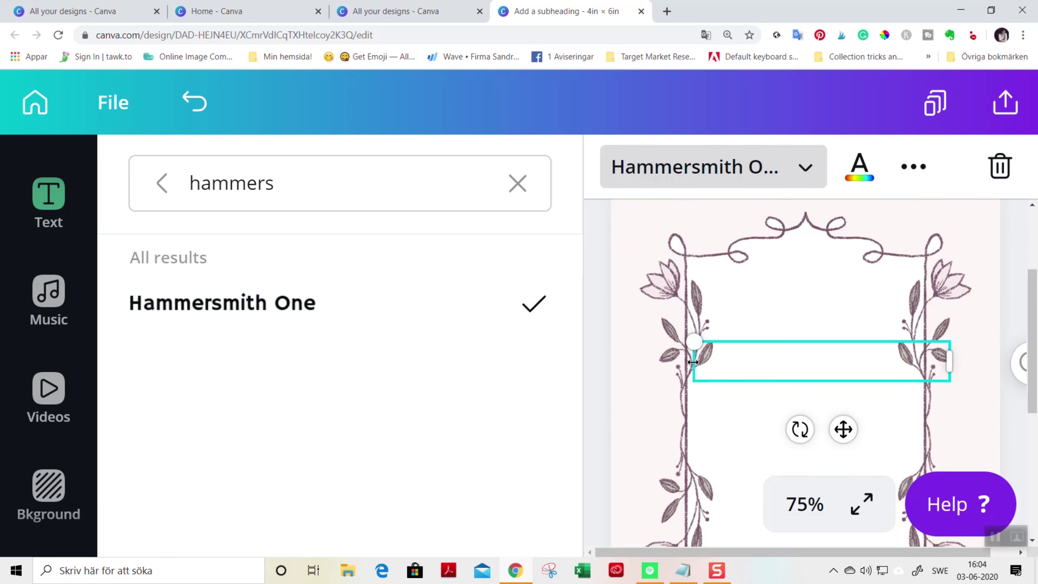
Replace the subheading text with '- Since 2020 -'.
text(- i)
key(BackSpace)
text(Sin)
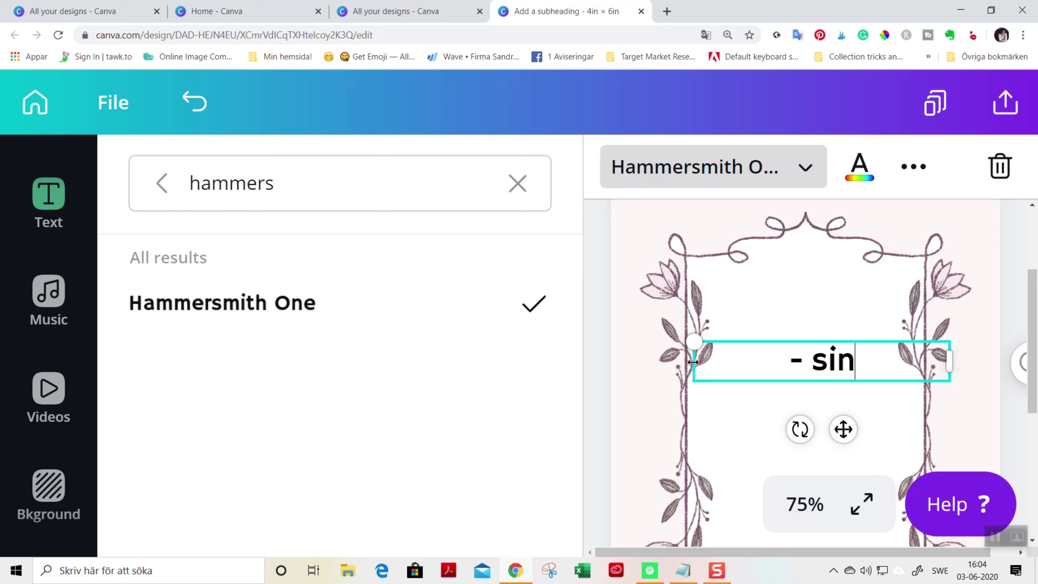
text(ce 2020)
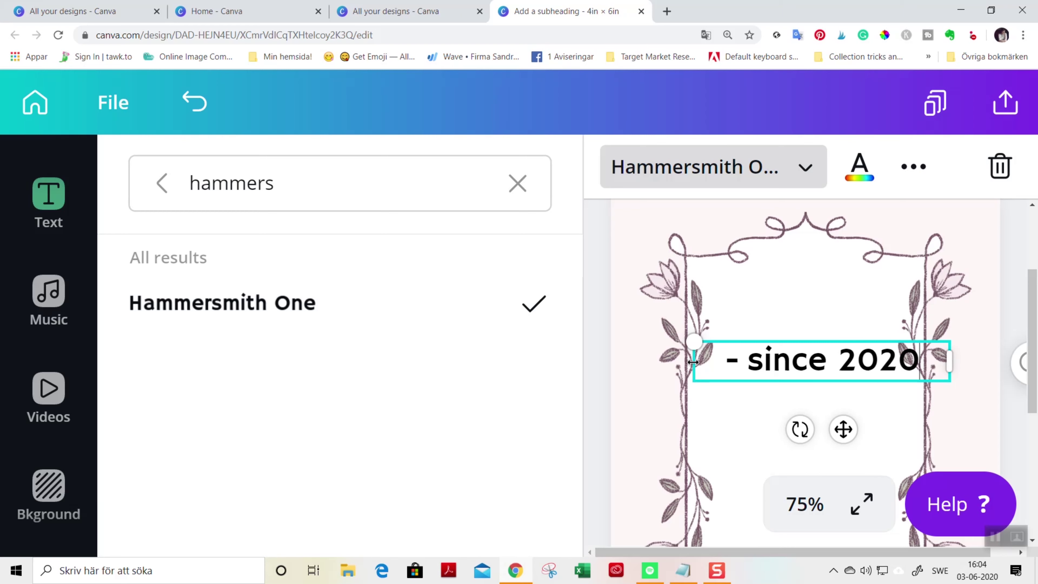
text( -)
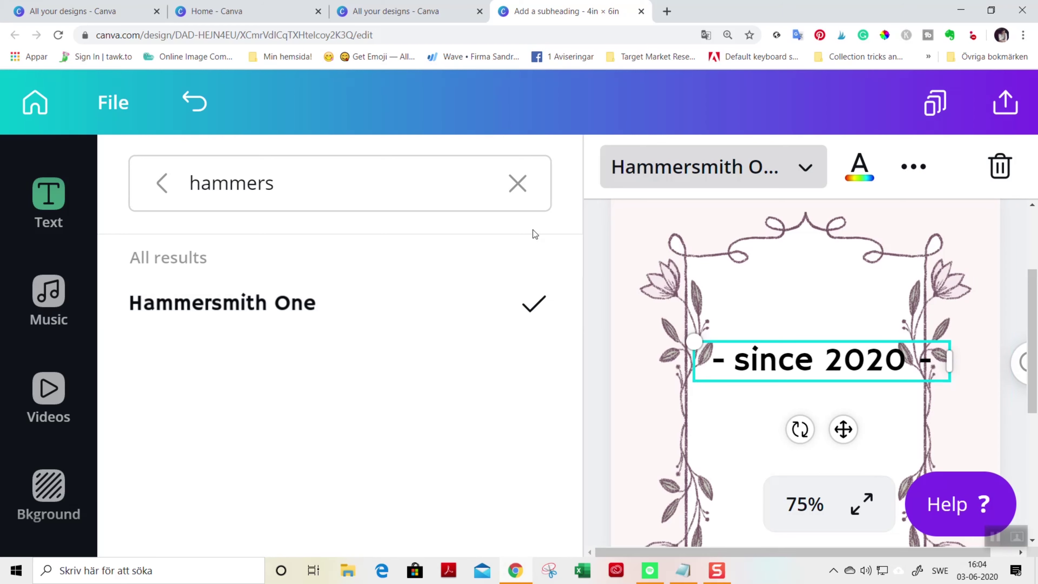
click(518, 184)
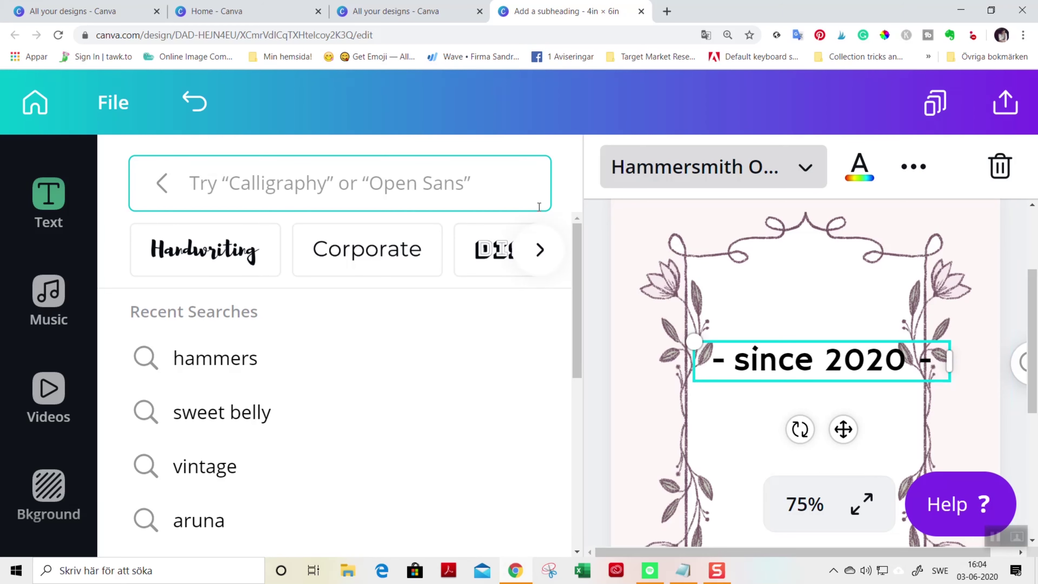
click(48, 197)
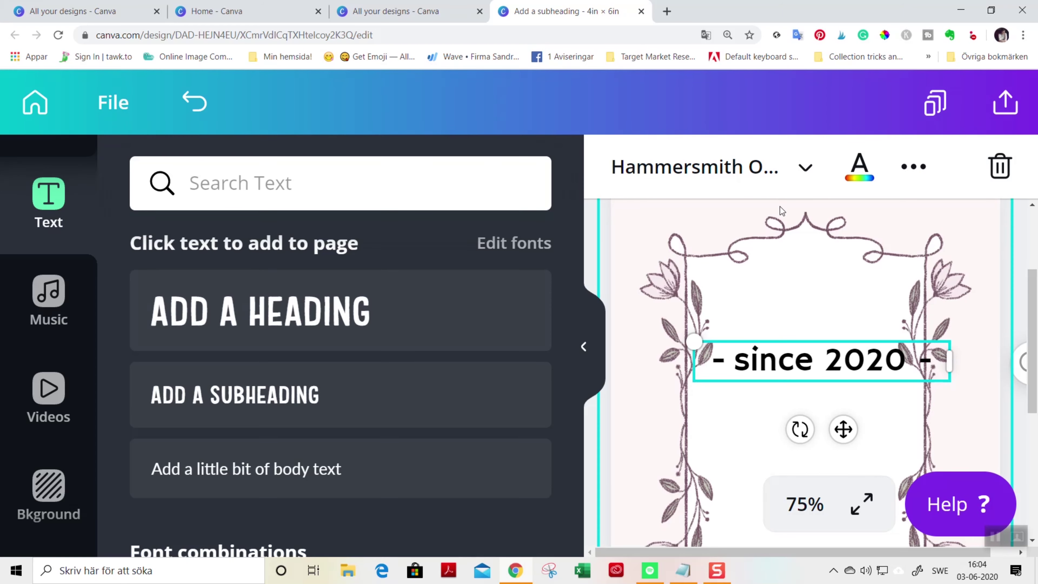
Set the subheading font size to 10.
click(584, 347)
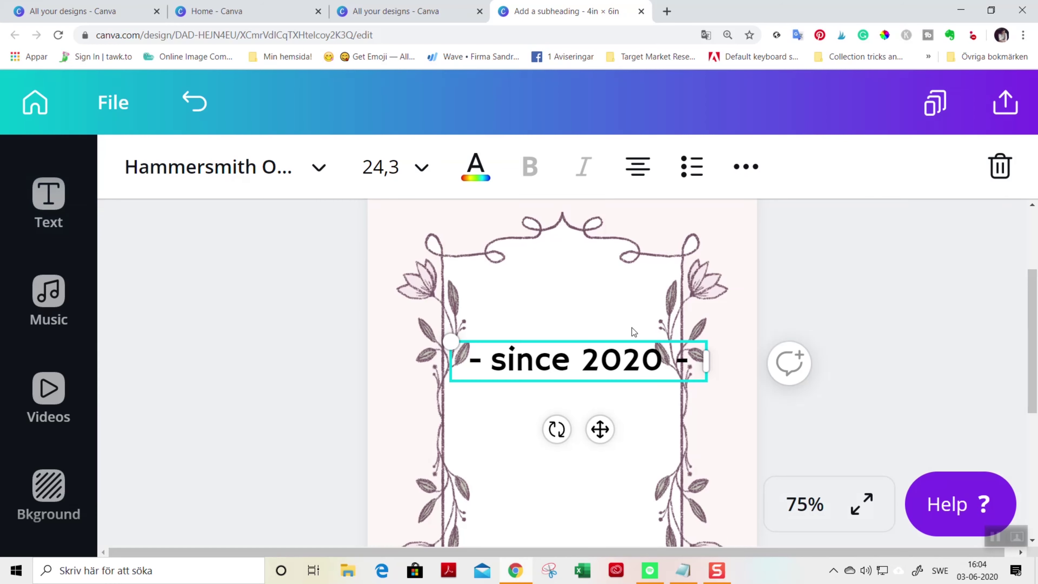
click(419, 171)
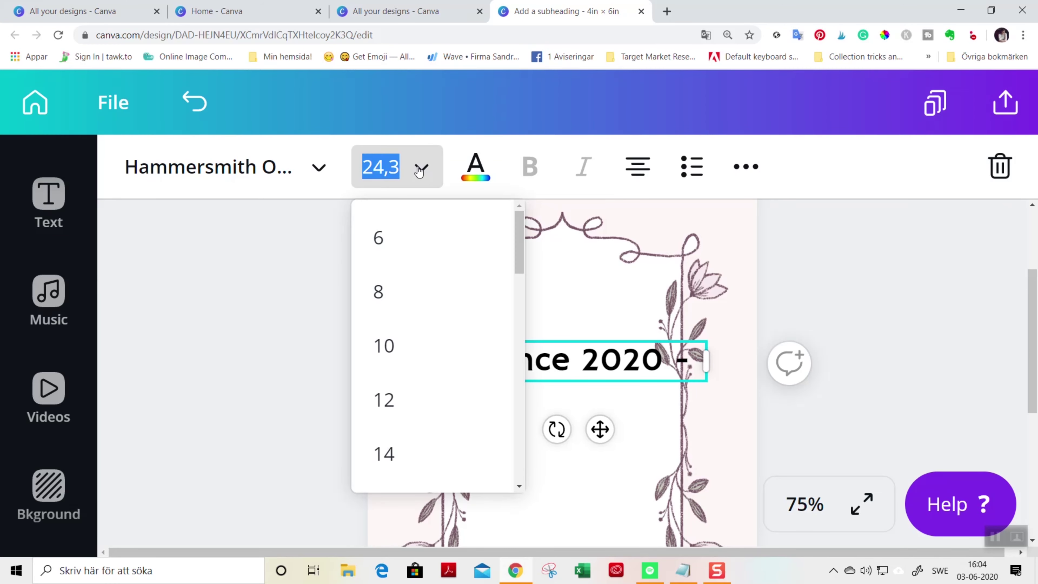
click(426, 410)
click(390, 175)
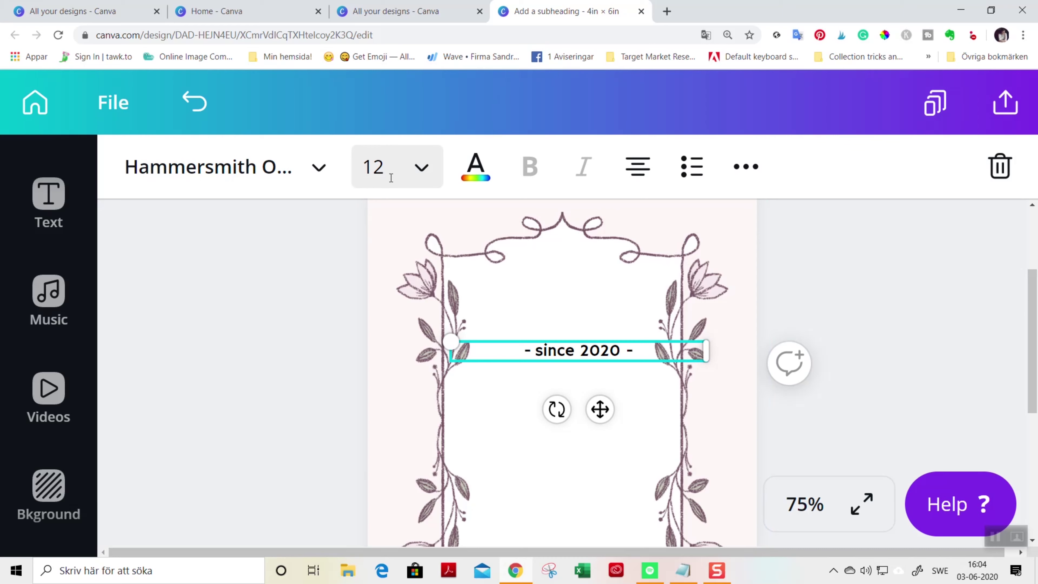
click(410, 295)
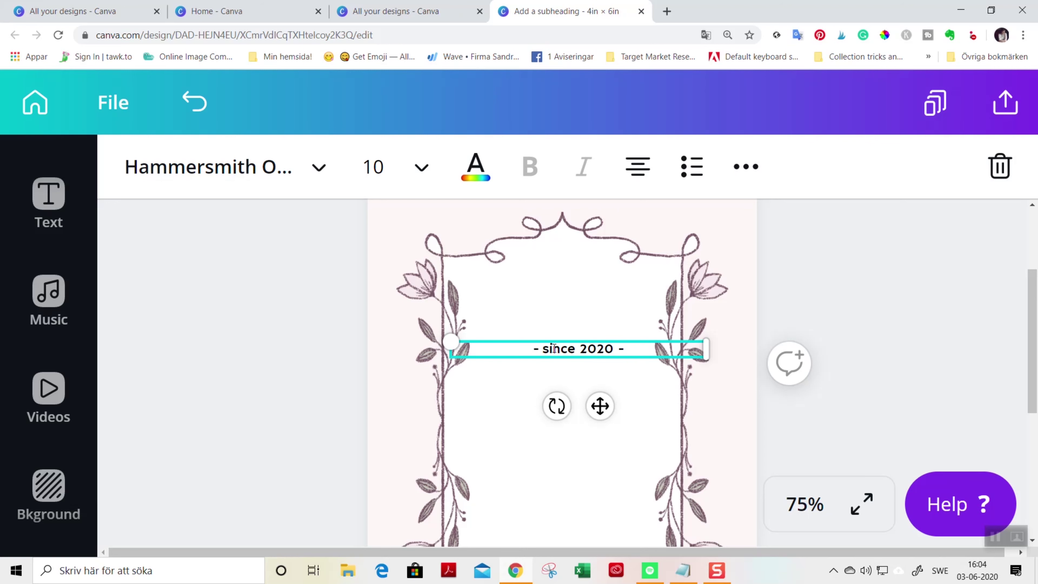
Retype 'since' as 'SINCE' and centre the line horizontally in the frame.
drag(543, 348, 573, 350)
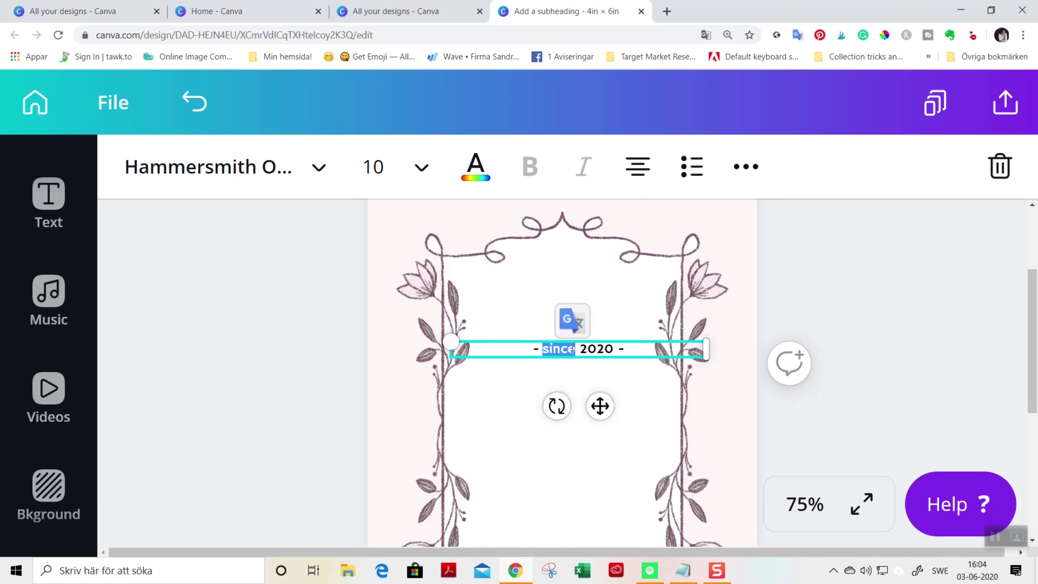
text(SI)
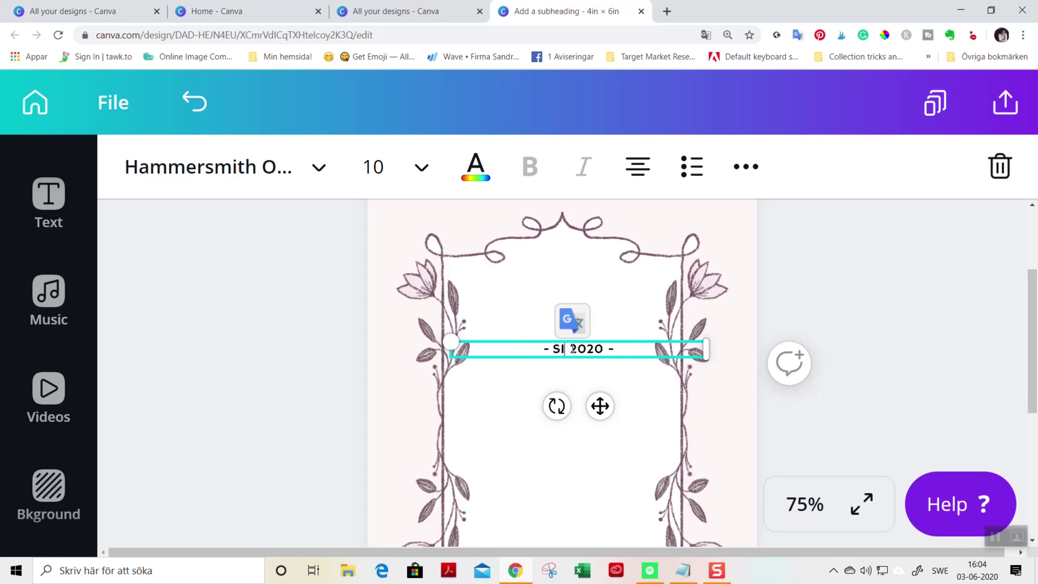
text(NCE)
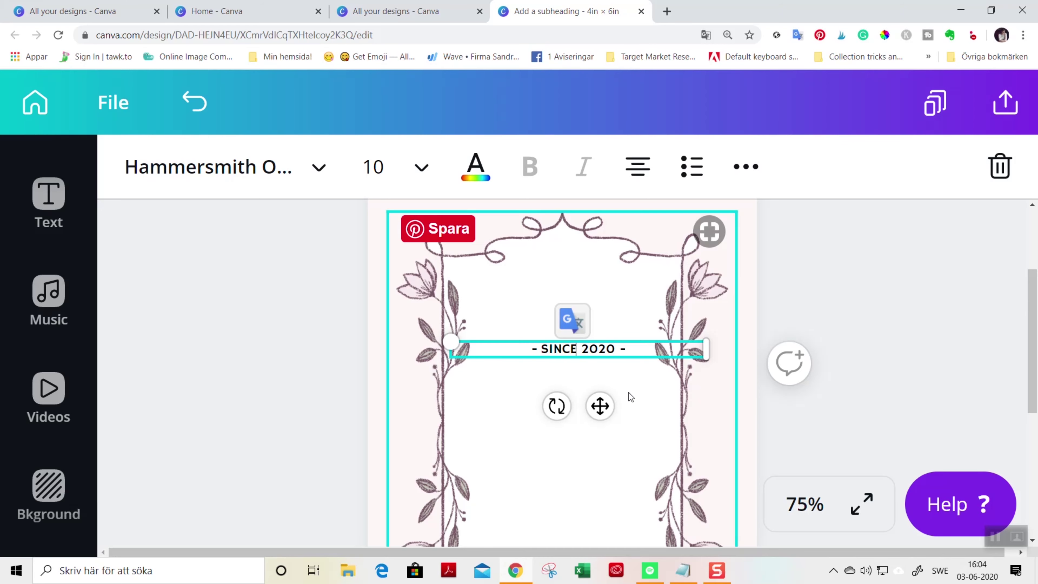
click(614, 371)
click(611, 352)
drag(610, 352, 594, 358)
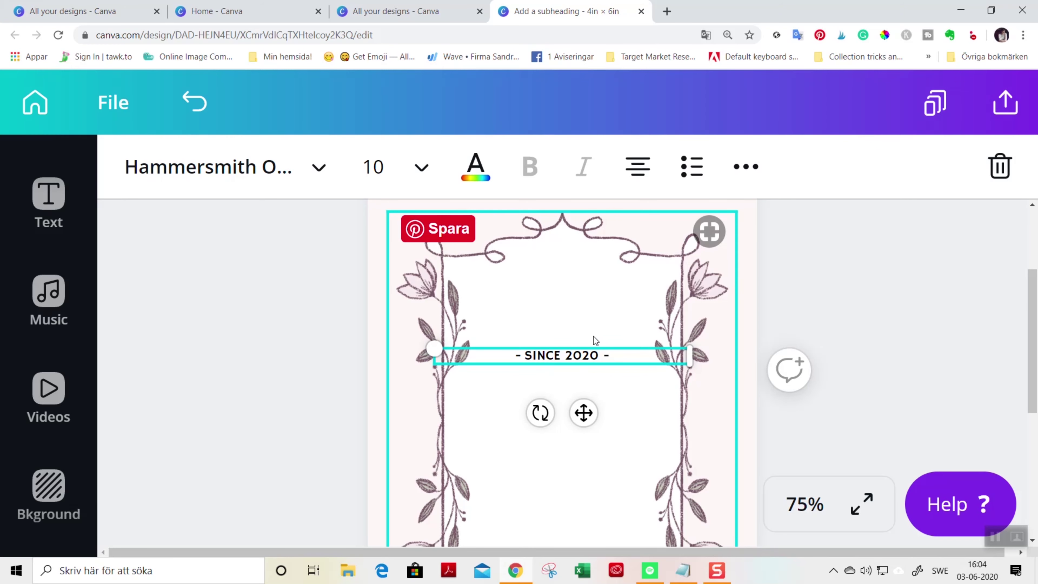
click(59, 195)
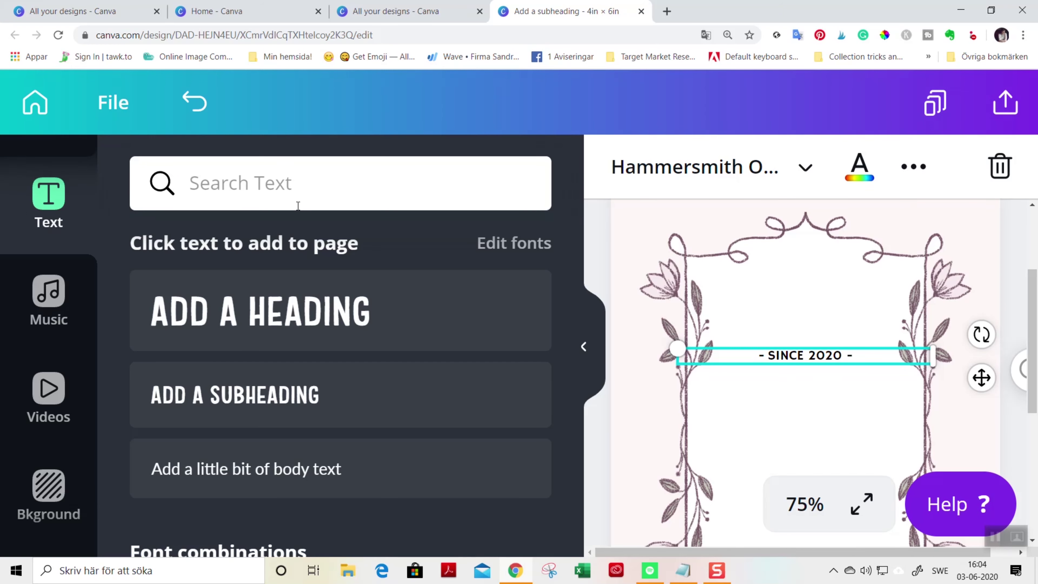
Add a heading below '- SINCE 2020 -' in the Pinyon Script font.
drag(295, 314, 823, 413)
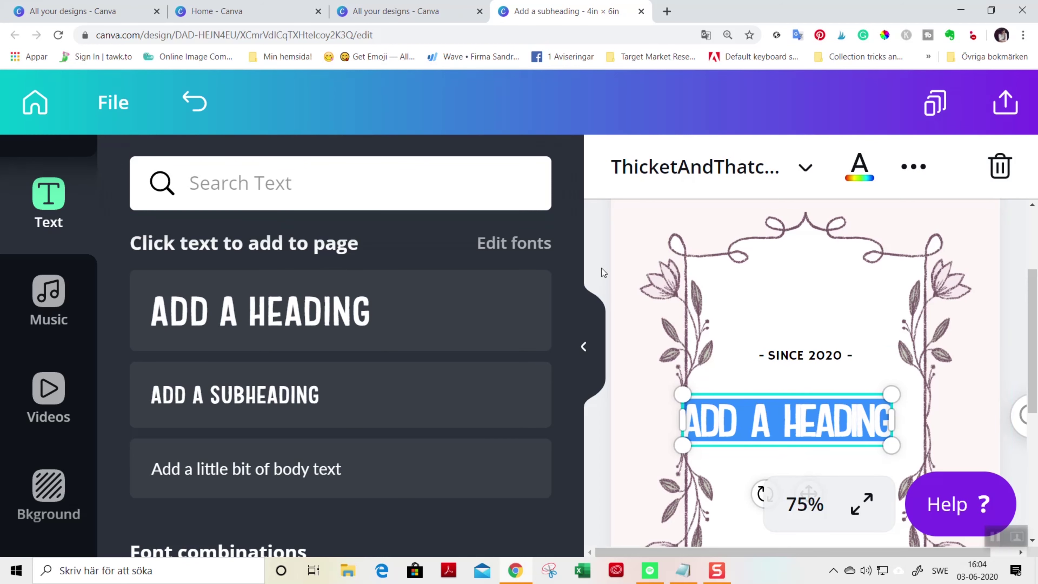
click(583, 348)
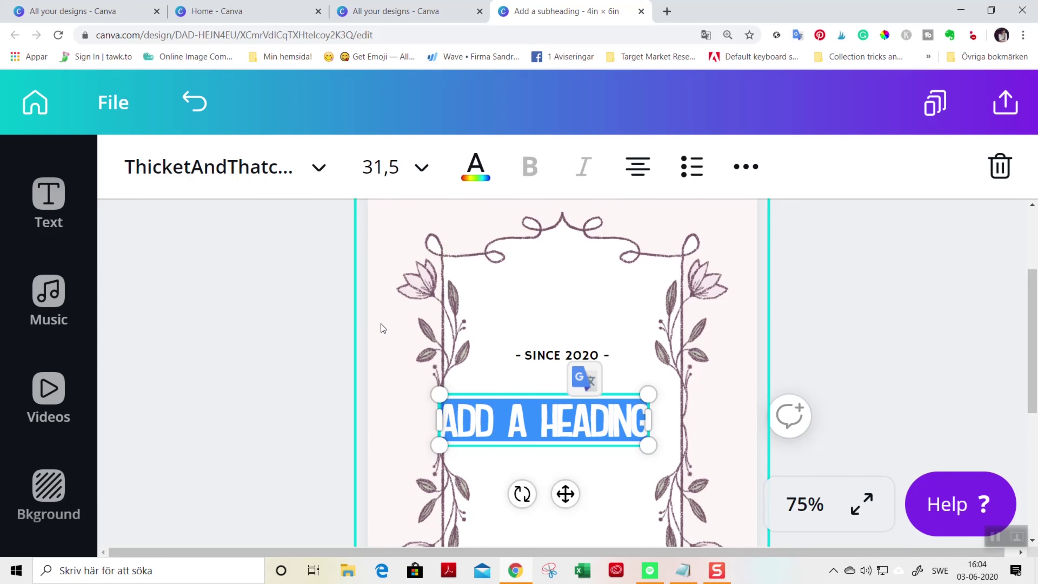
triple_click(494, 415)
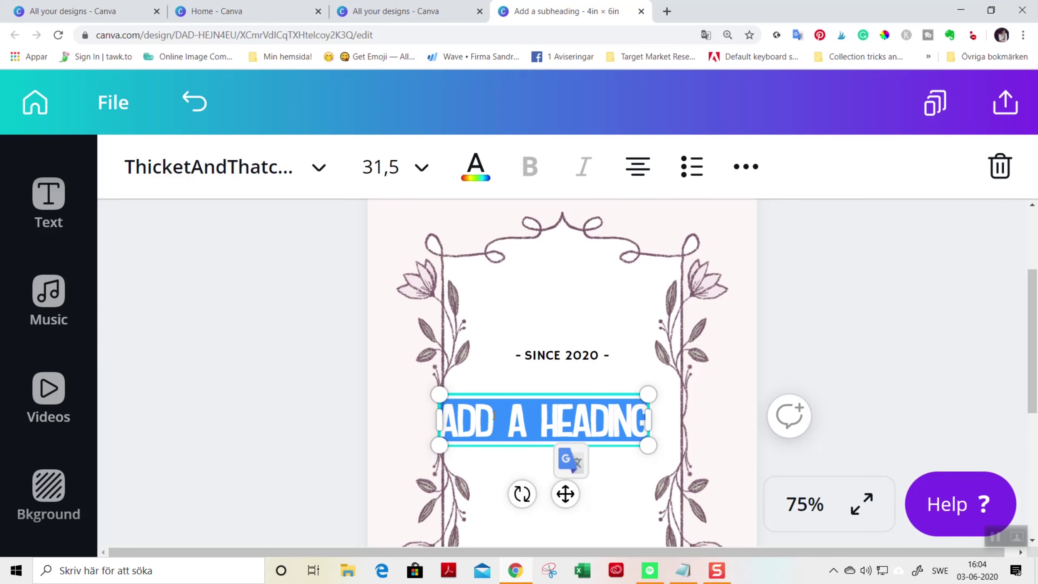
click(236, 168)
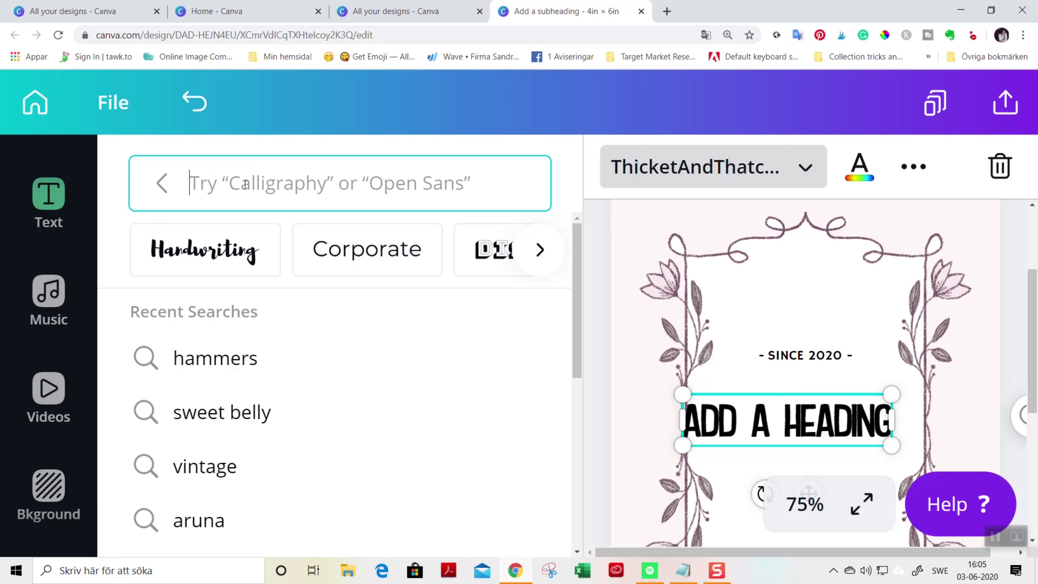
text(Pini)
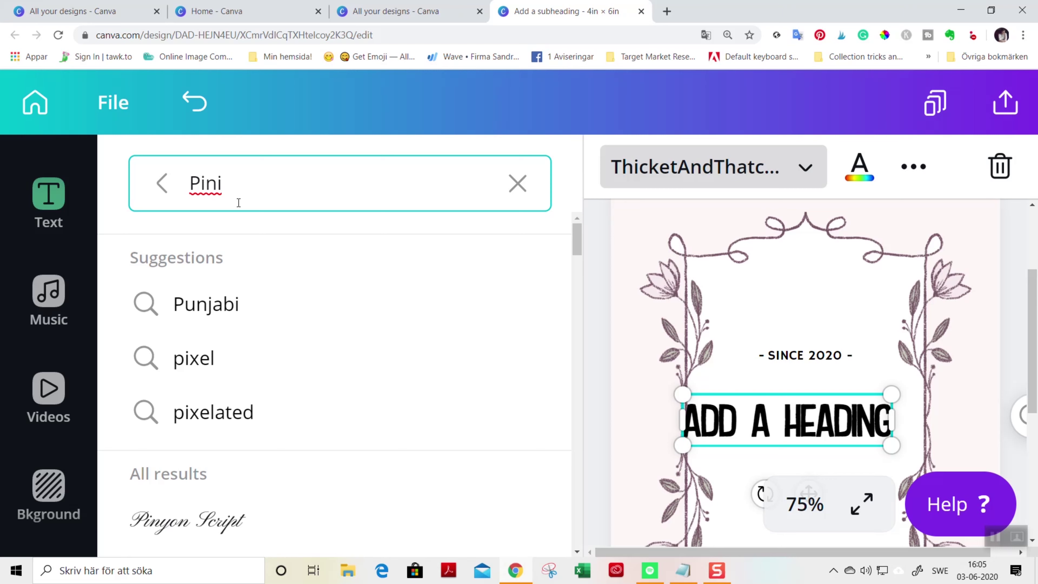
click(191, 524)
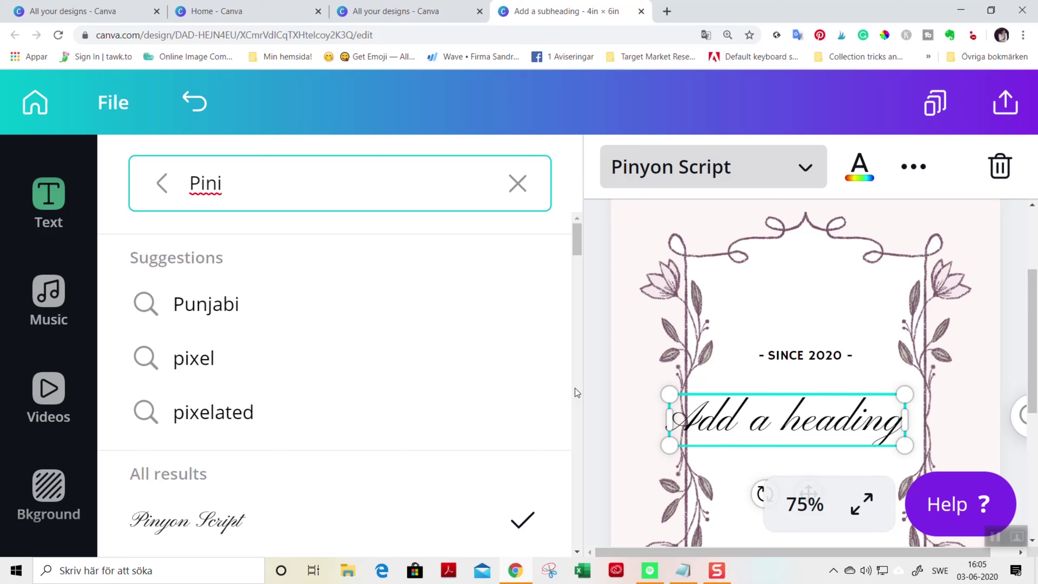
Replace the heading text with the couple's names.
double_click(781, 417)
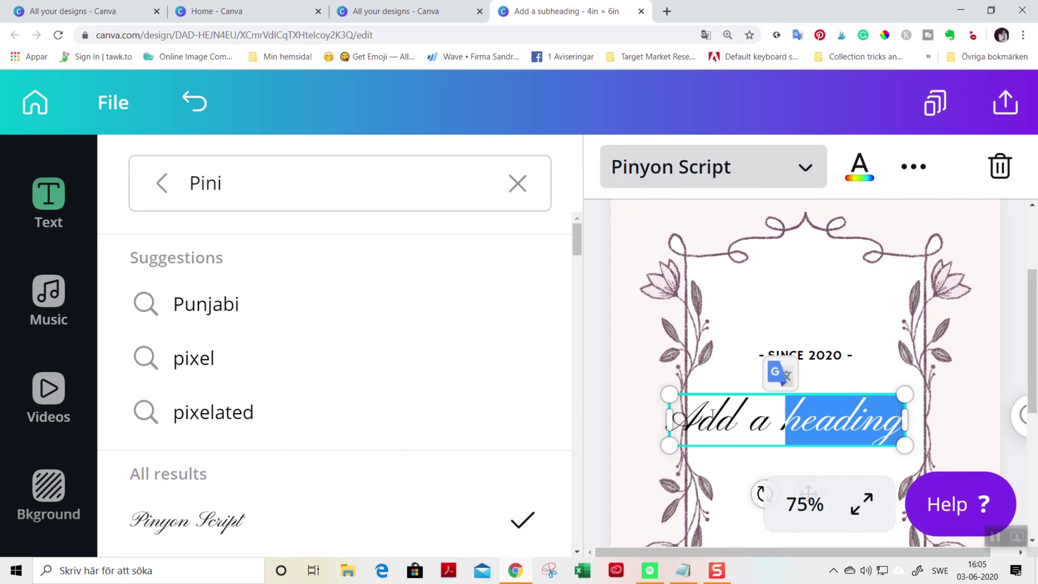
drag(701, 416, 855, 411)
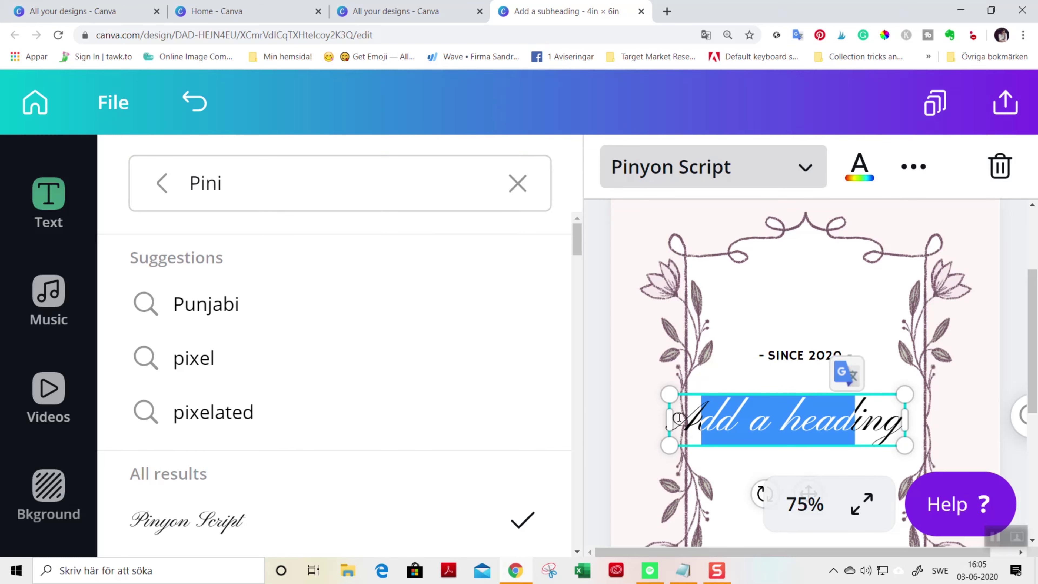
drag(679, 418, 898, 411)
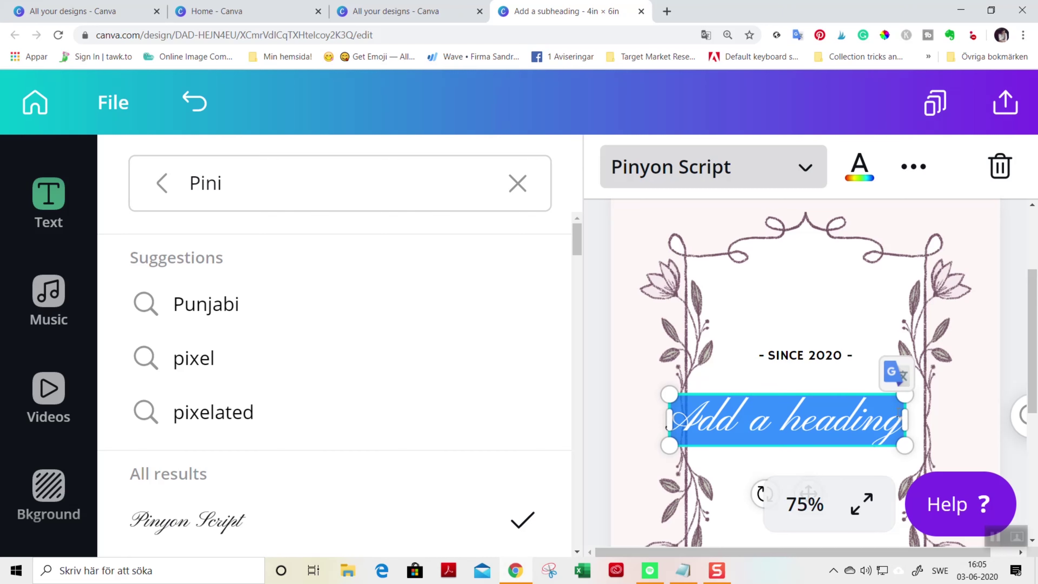
text(Sandra)
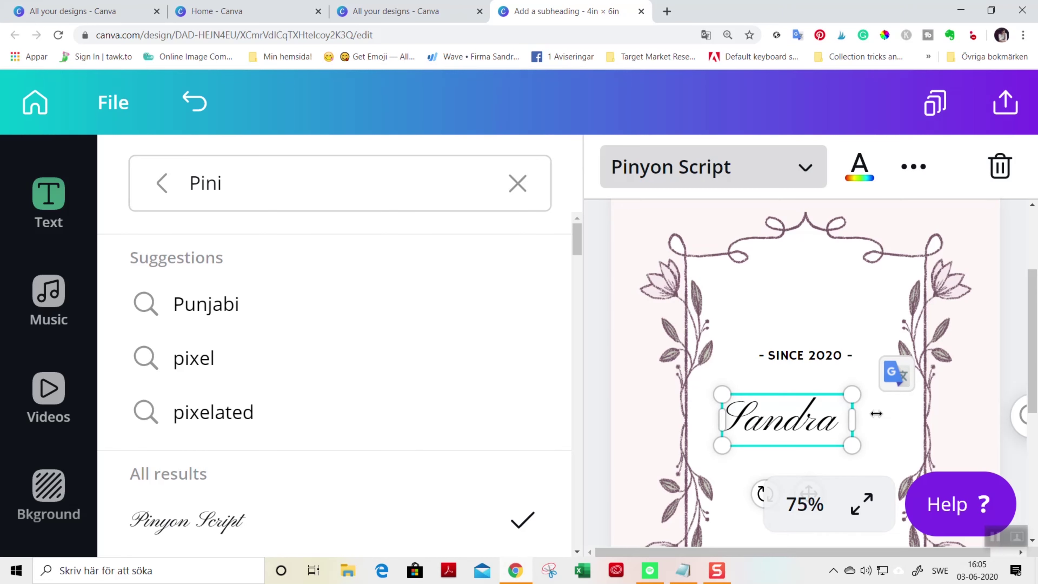
text( &)
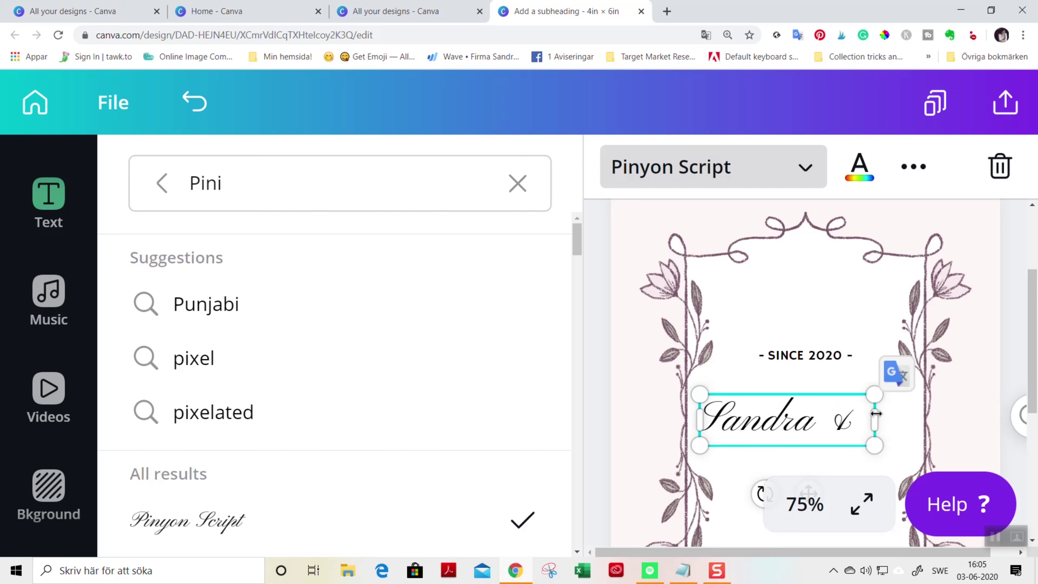
text( Otto)
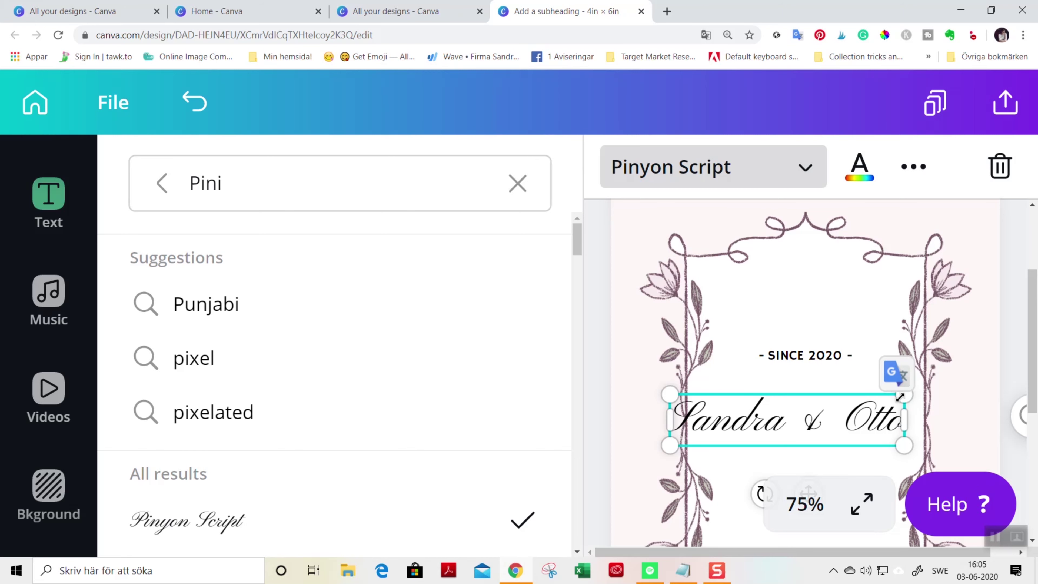
Narrow the name text box slightly and centre it on the tag.
drag(900, 397, 881, 399)
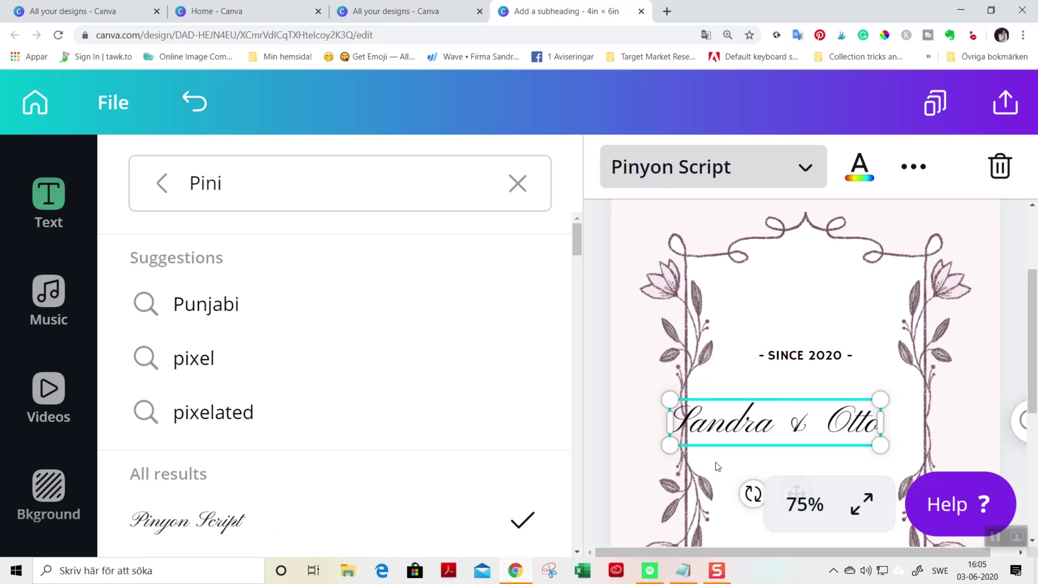
drag(728, 421, 744, 422)
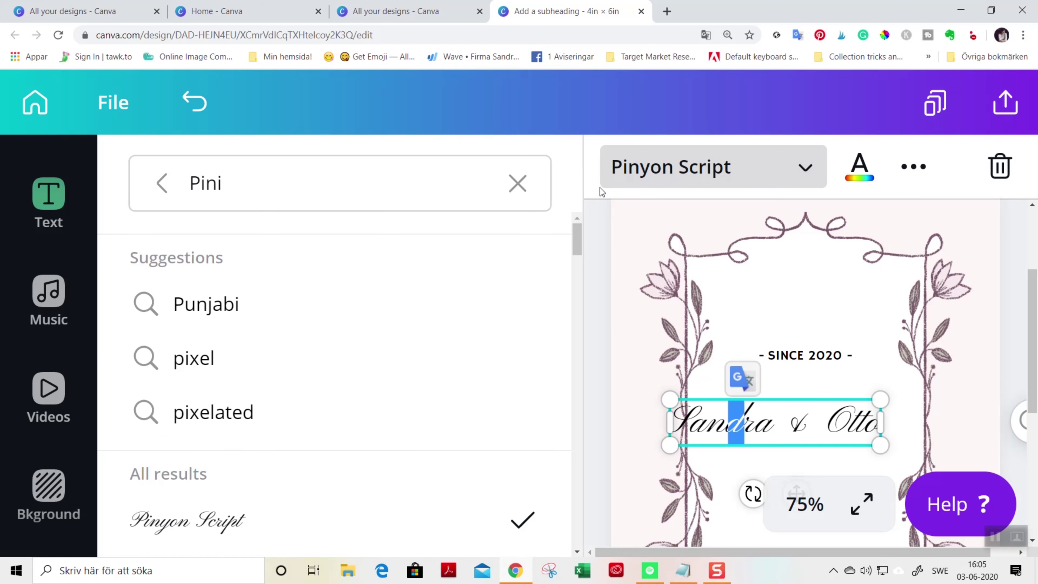
click(517, 183)
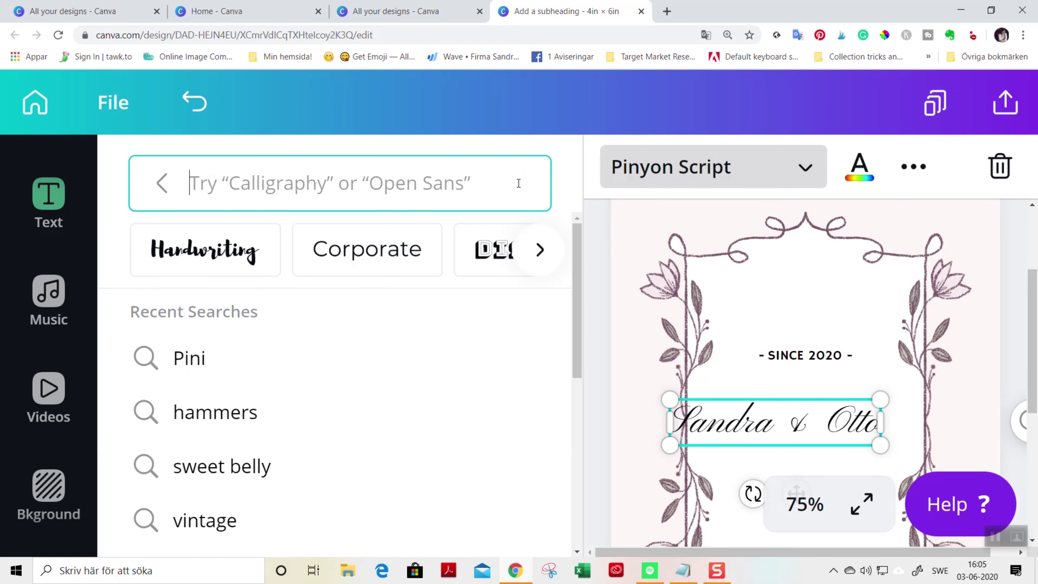
click(803, 460)
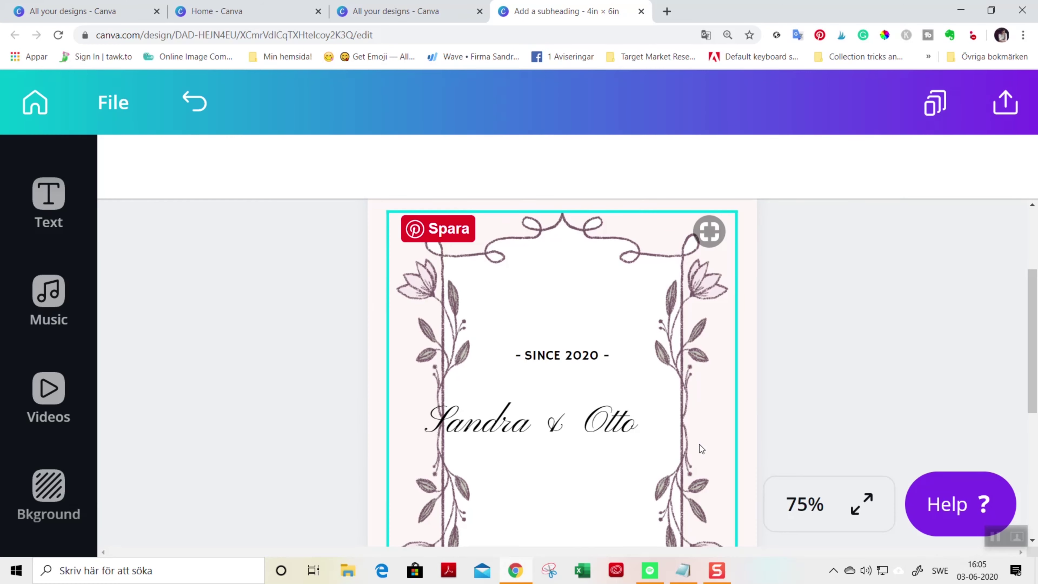
Centre the name text, then duplicate the SINCE 2020 line and drag the copy below the name.
drag(520, 413, 560, 411)
scroll(635, 388, down, 5)
scroll(635, 388, up, 4)
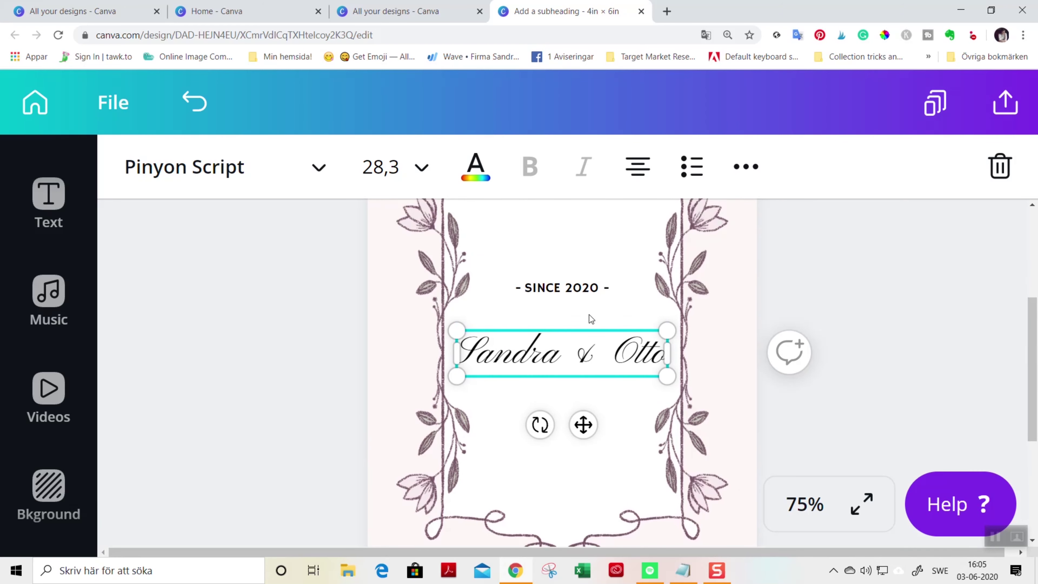
click(576, 293)
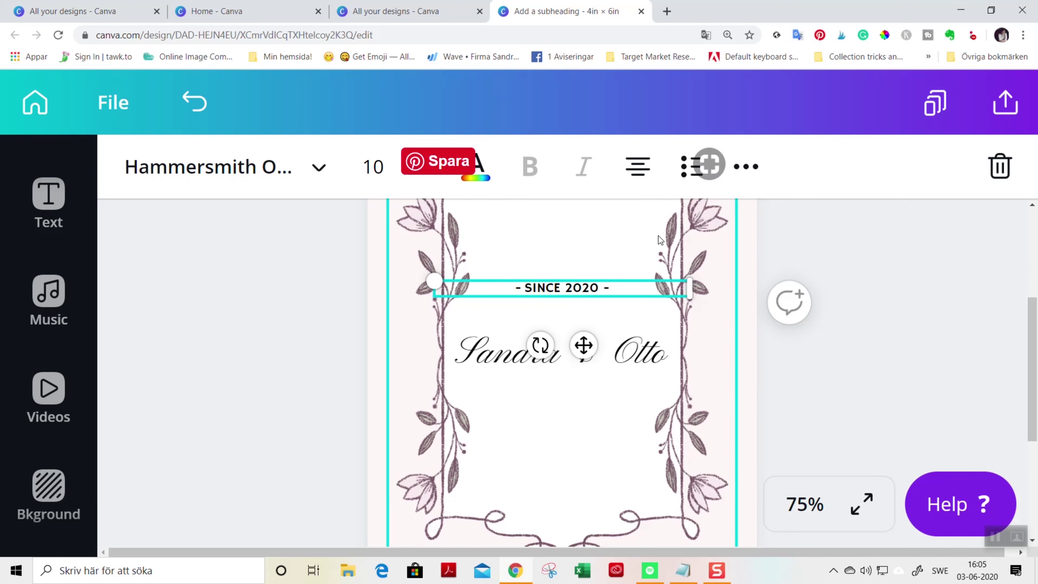
click(738, 166)
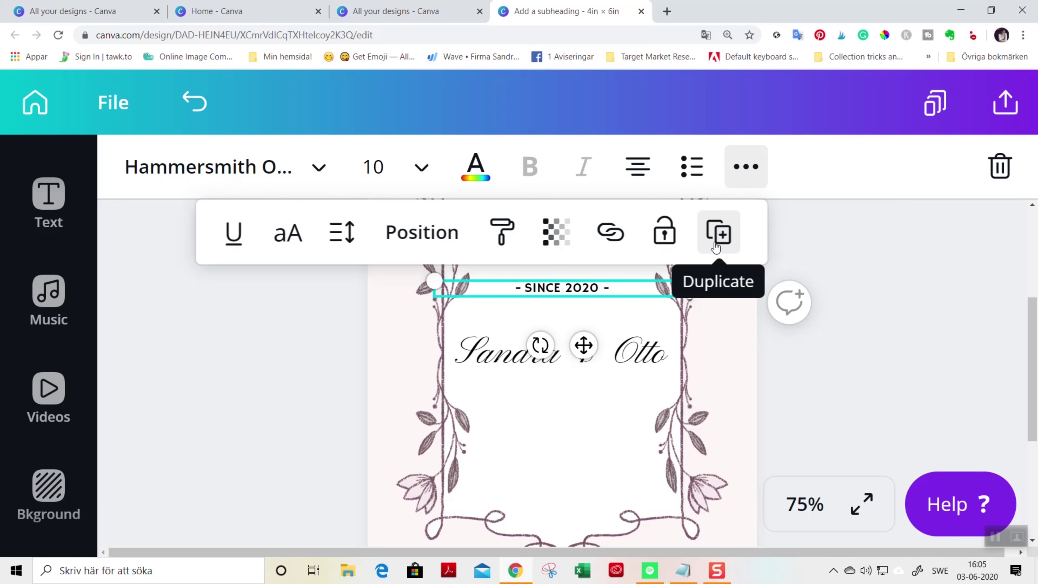
click(718, 232)
drag(582, 311, 599, 428)
Retype the copied line as MADE IN FINLAND.
click(547, 430)
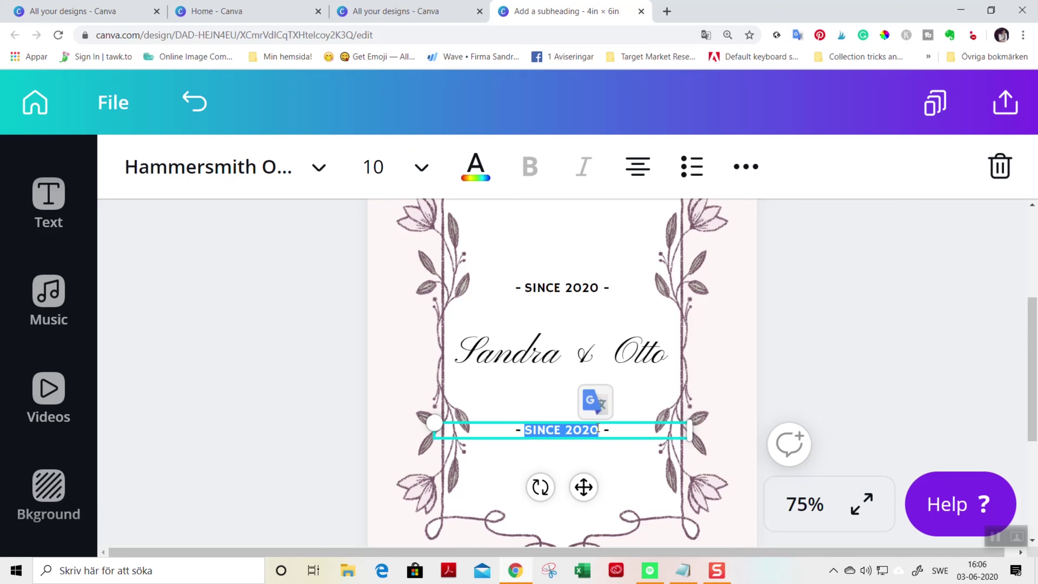
text(made)
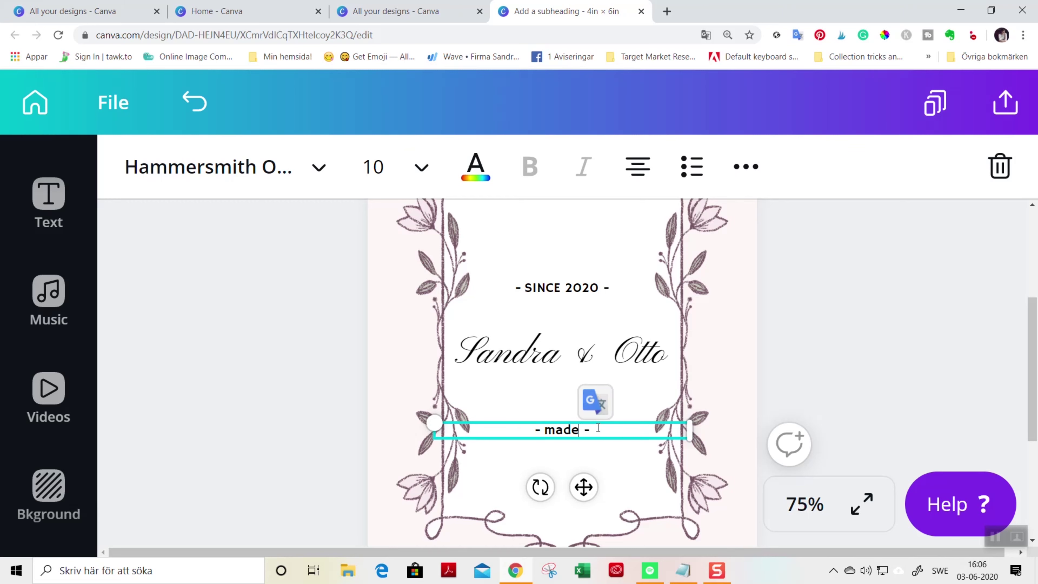
key(BackSpace)
key(BackSpace)
key(BackSpace)
key(BackSpace)
text(MADE IN FIN)
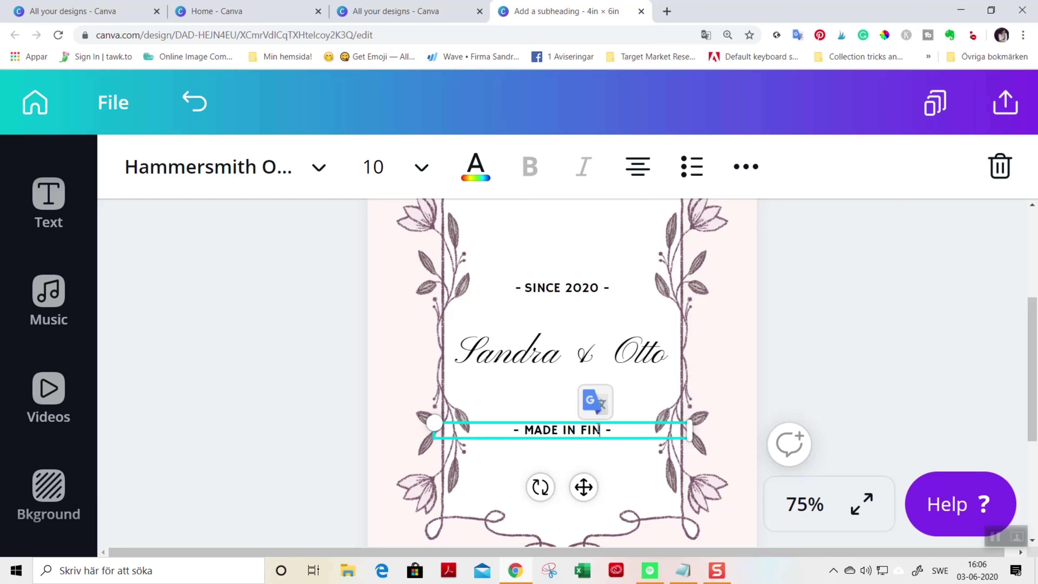
text(A)
key(BackSpace)
text(LAND)
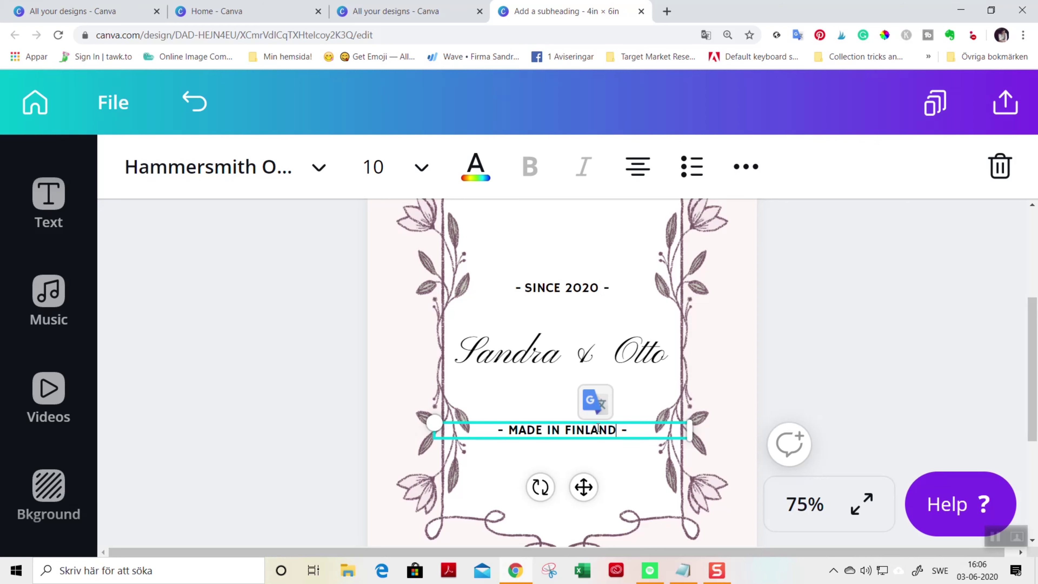
Centre MADE IN FINLAND under the name and adjust SINCE 2020's height for even spacing.
click(540, 407)
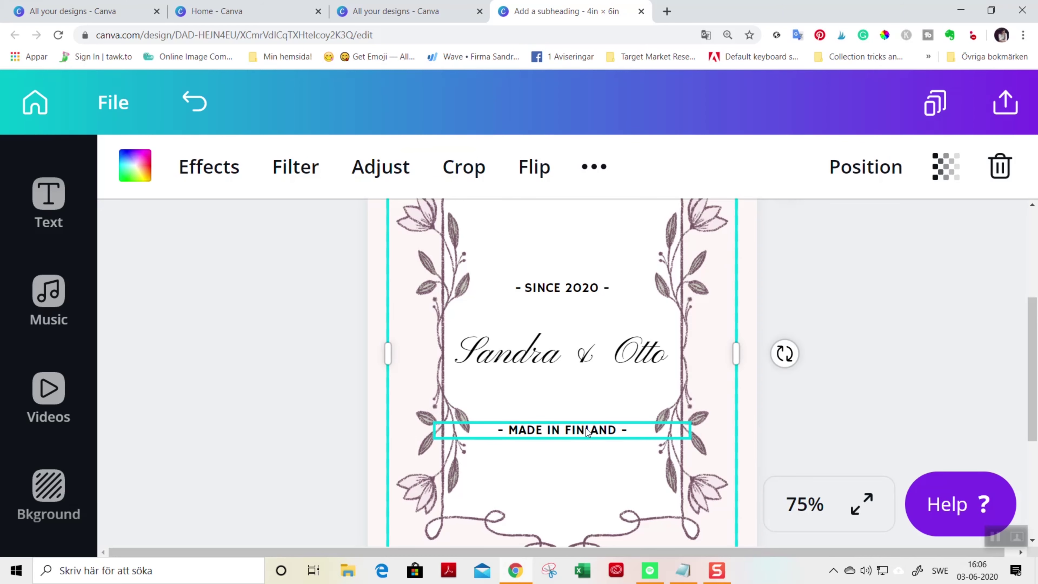
drag(591, 432, 592, 428)
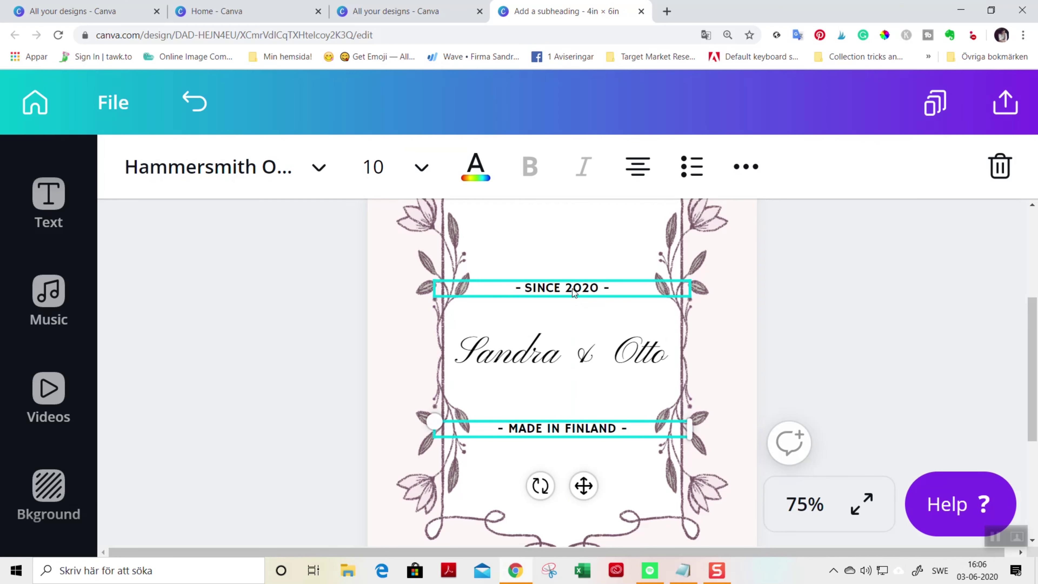
drag(573, 288, 572, 289)
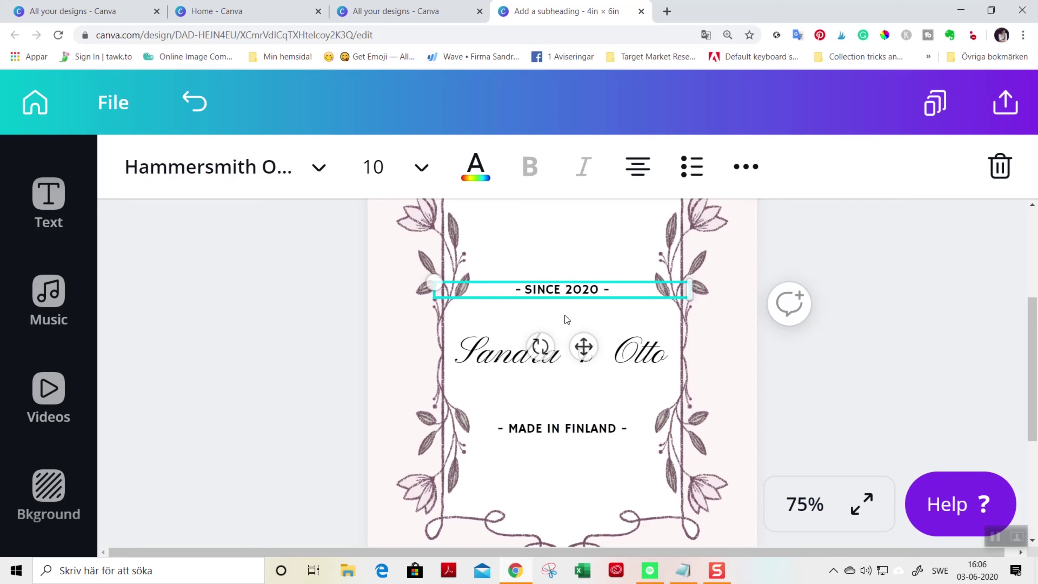
click(561, 364)
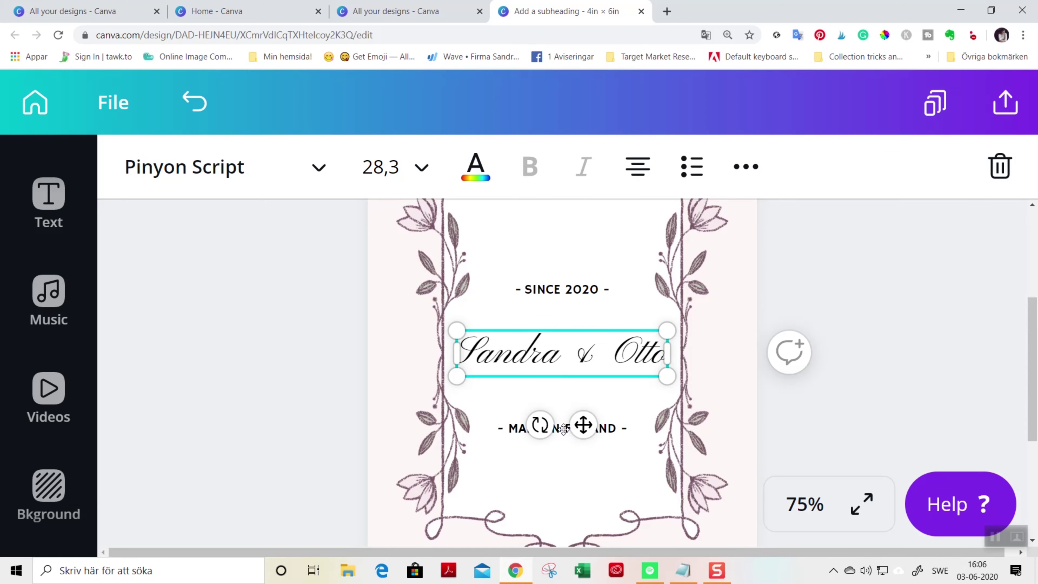
click(560, 450)
drag(568, 431, 570, 426)
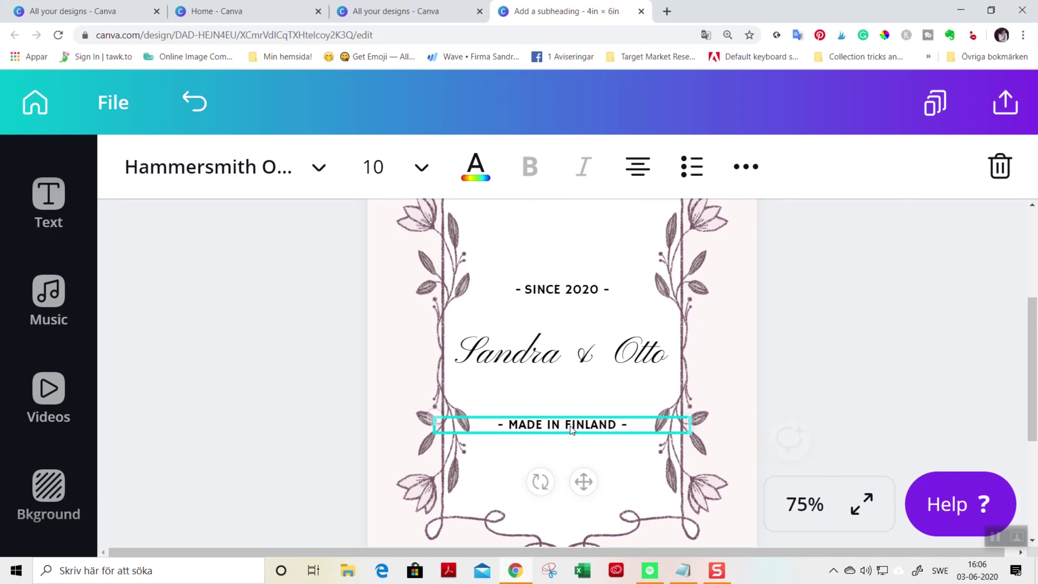
click(577, 298)
drag(574, 301, 574, 300)
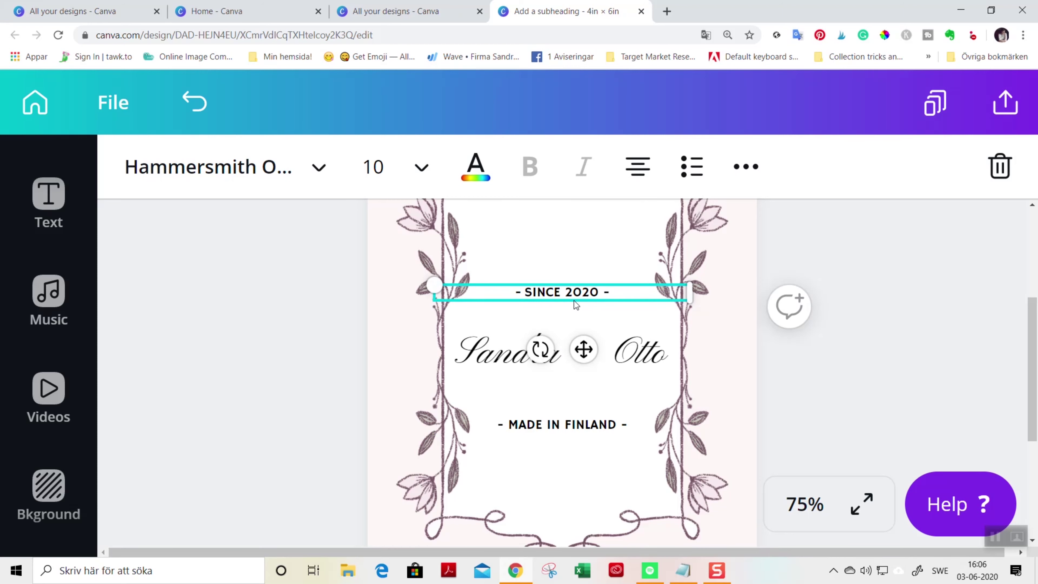
Nudge the MADE IN FINLAND line slightly upward, keeping it horizontally centred.
key(ctrl+minus)
key(ctrl+minus)
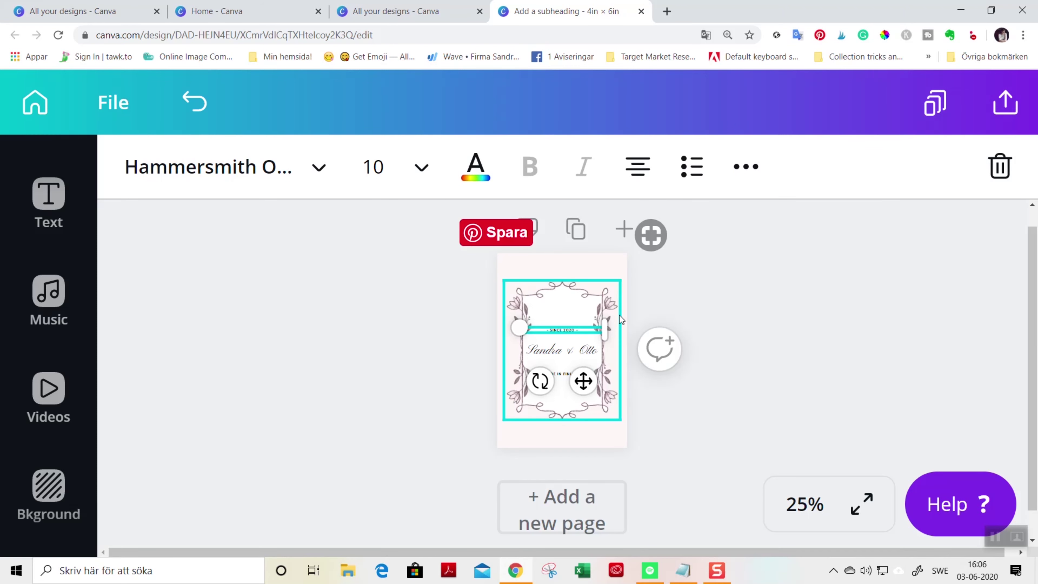
click(764, 331)
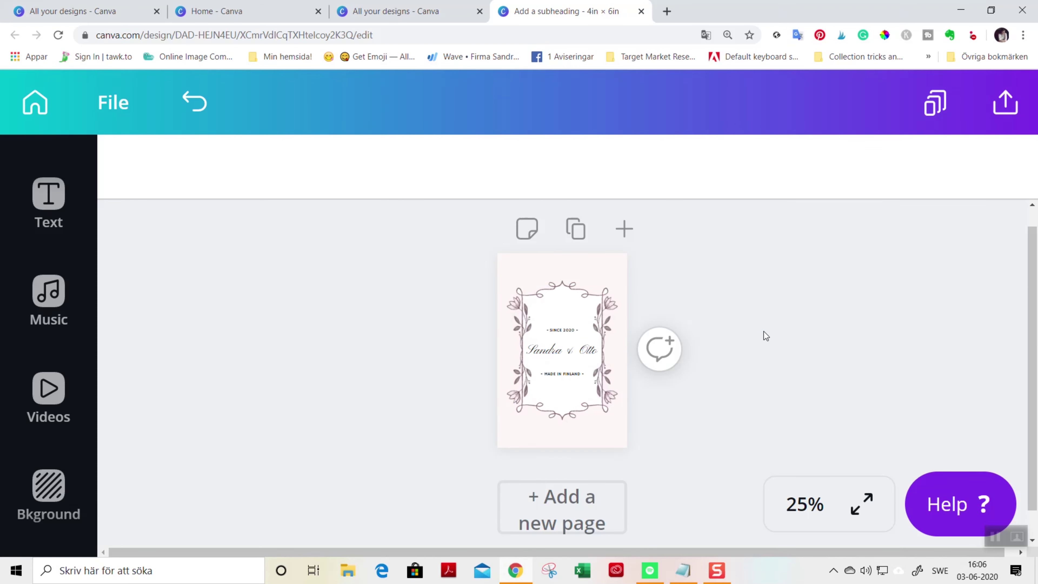
click(571, 378)
drag(571, 375, 568, 375)
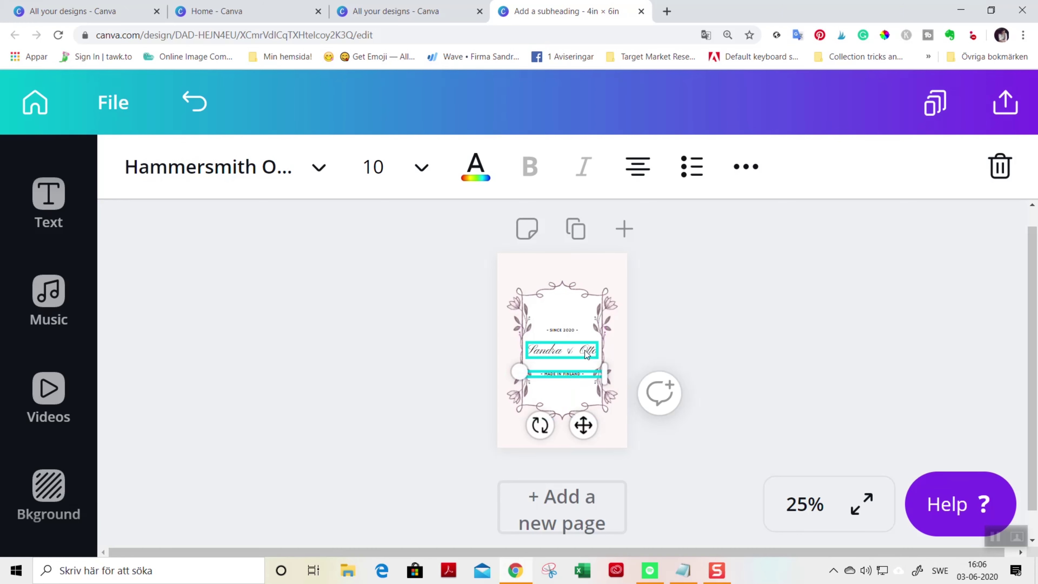
click(571, 331)
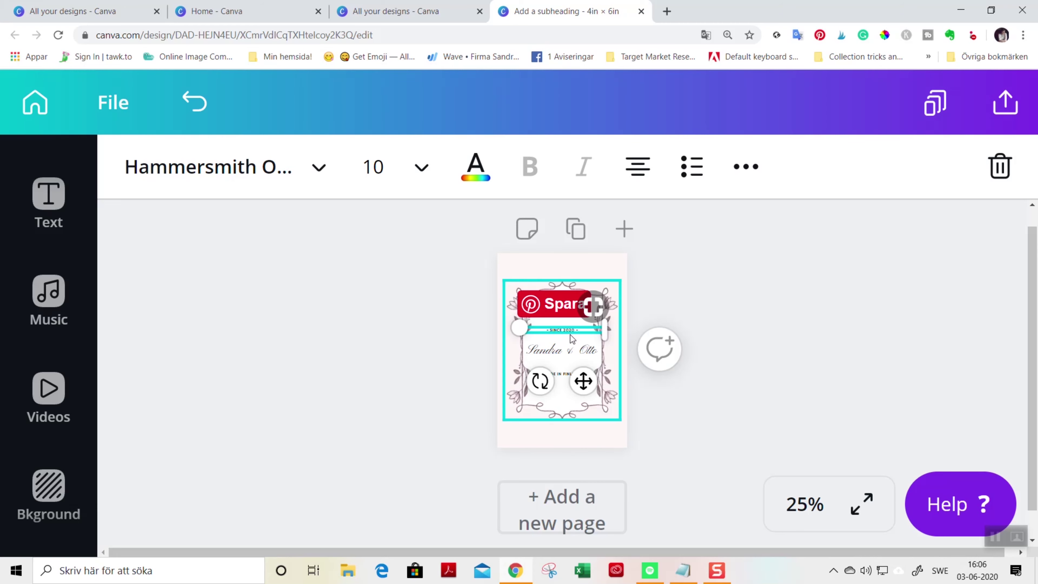
click(755, 374)
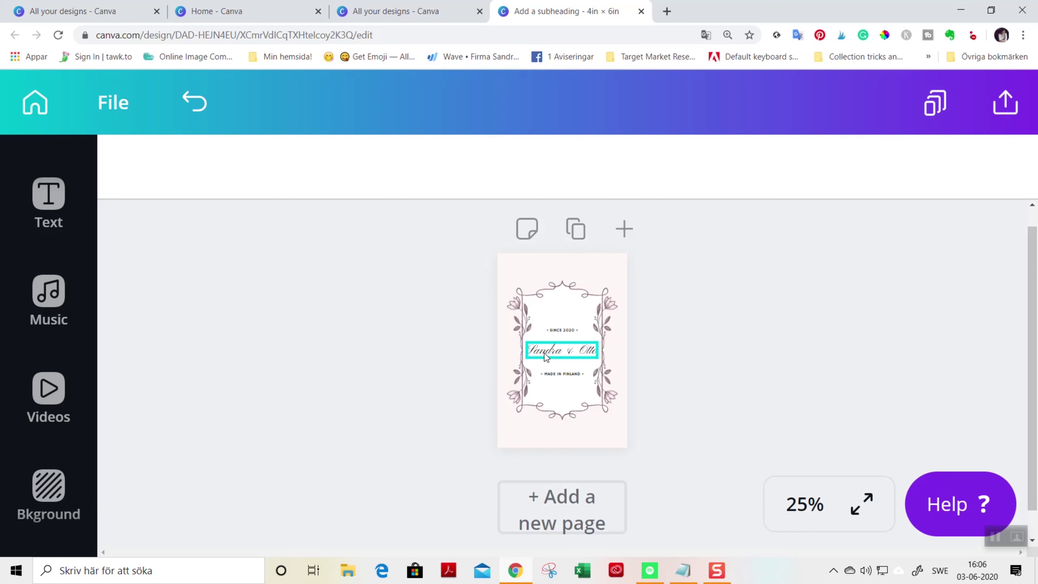
click(557, 375)
drag(558, 378, 557, 373)
click(791, 371)
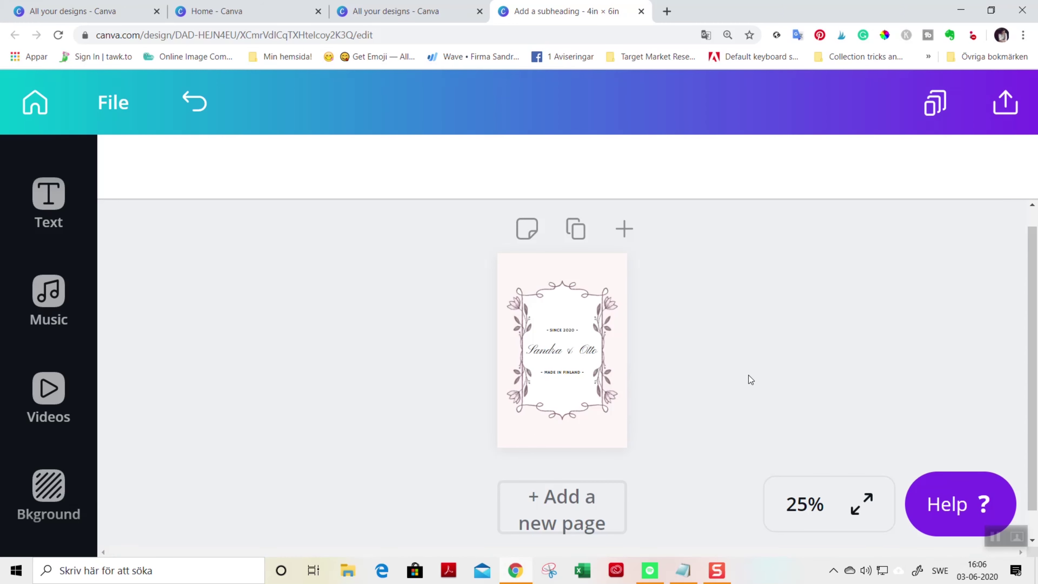
Multi-select SINCE 2020, the script name and MADE IN FINLAND and shift them up together.
click(575, 330)
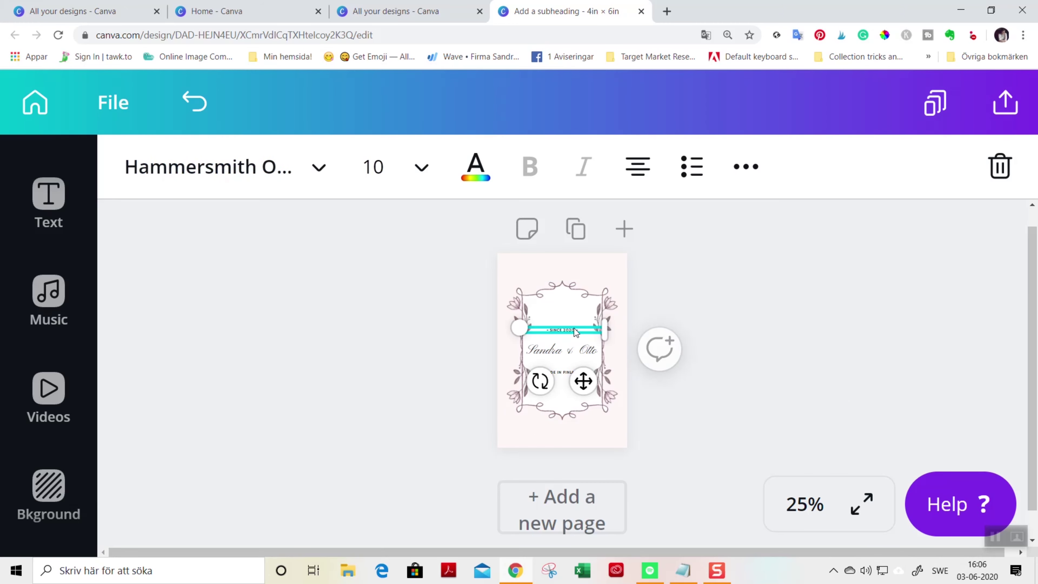
click(784, 435)
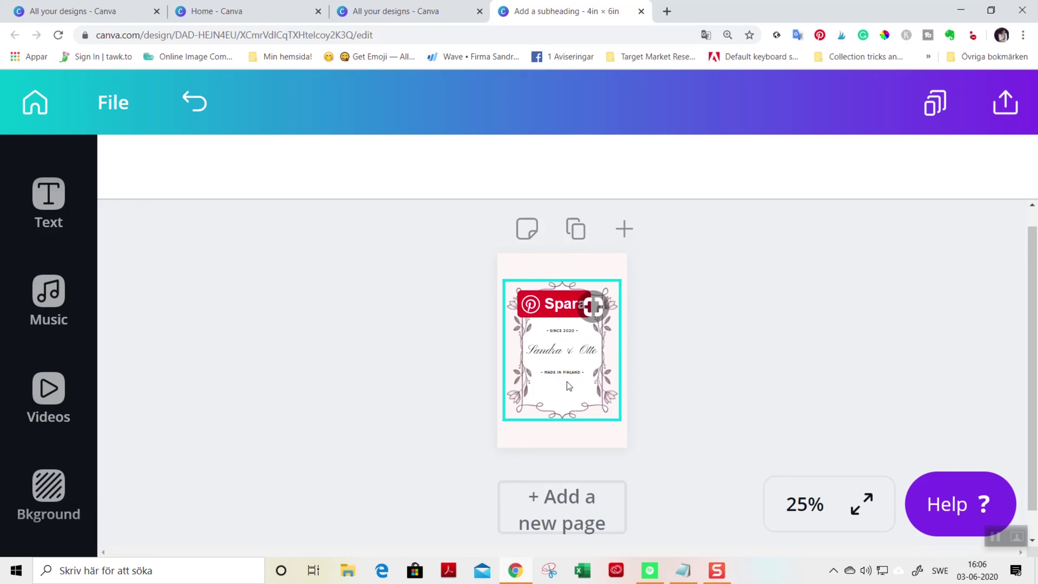
click(570, 353)
click(800, 341)
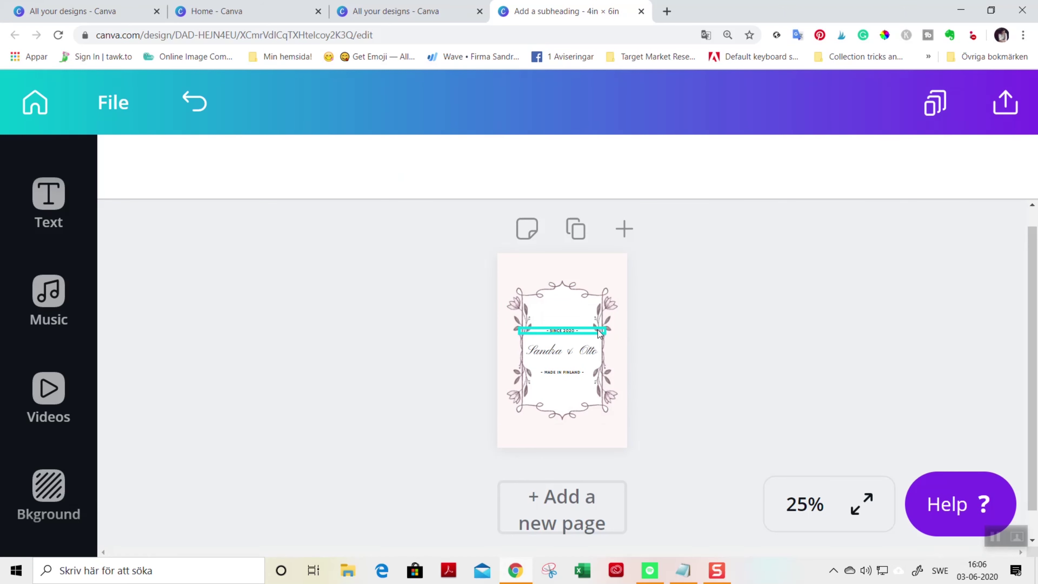
click(577, 332)
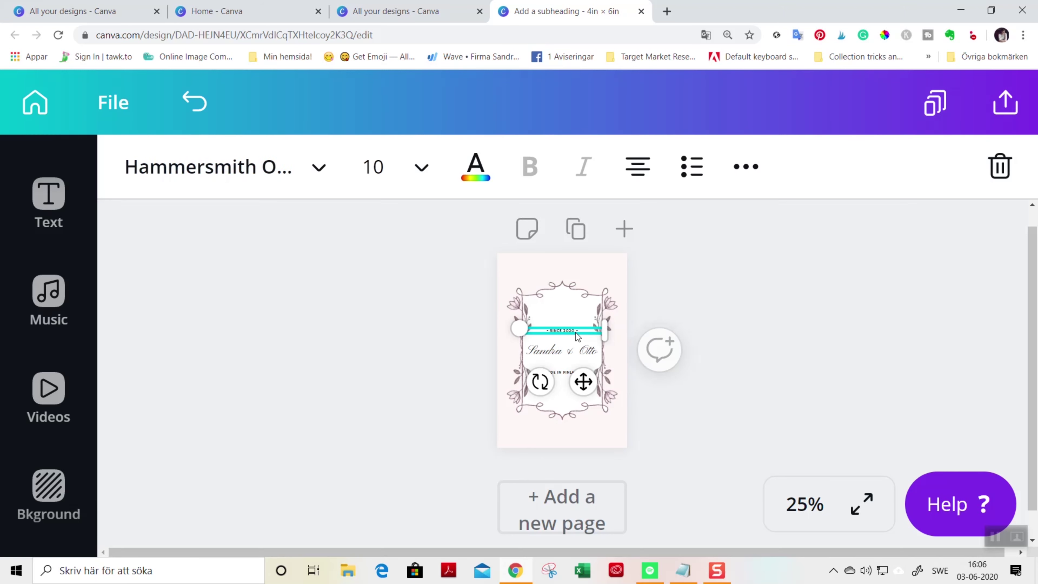
shift+click(571, 351)
shift+click(562, 372)
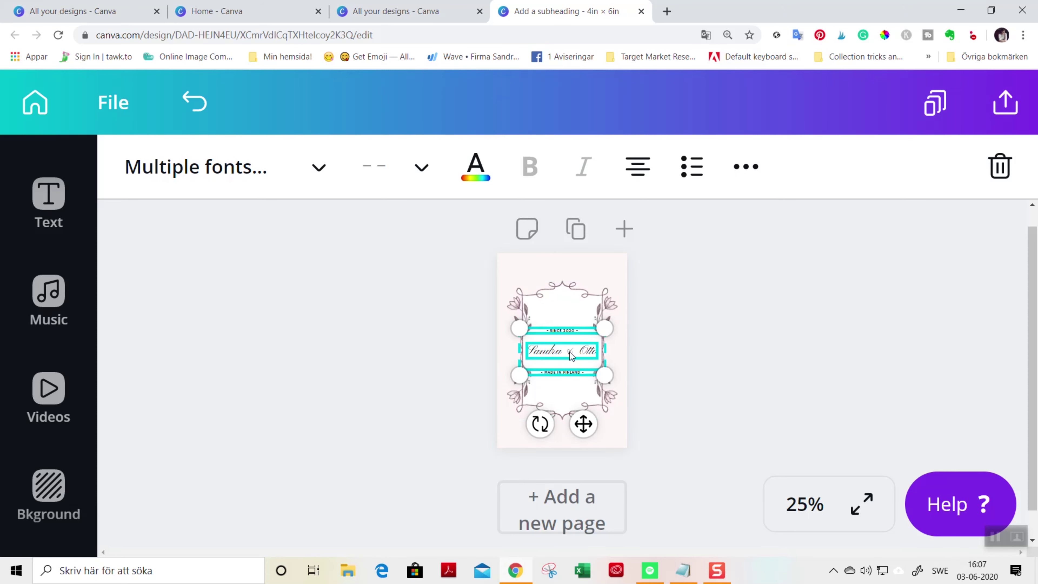
drag(570, 352, 568, 355)
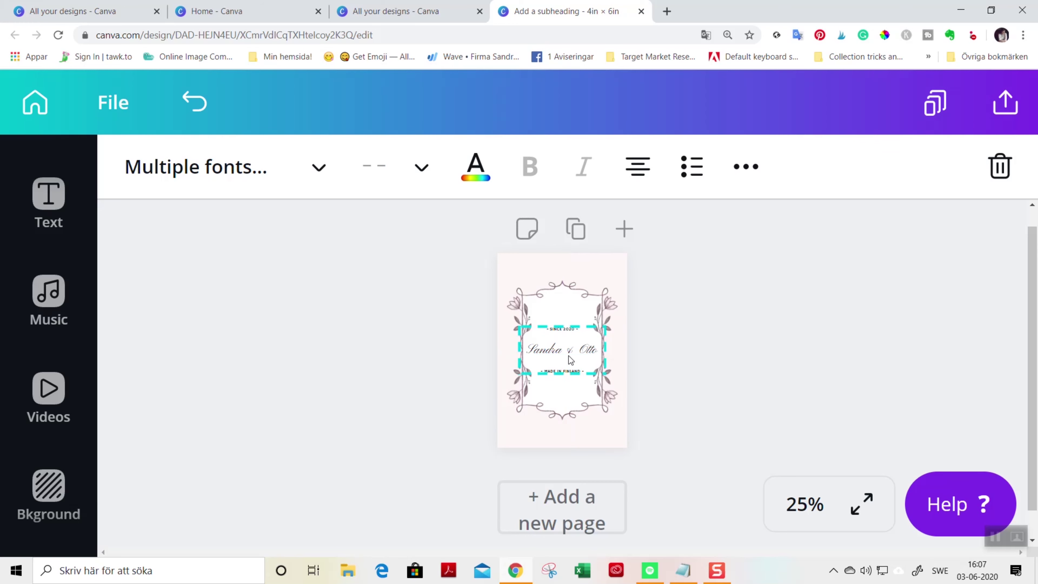
click(830, 357)
click(562, 329)
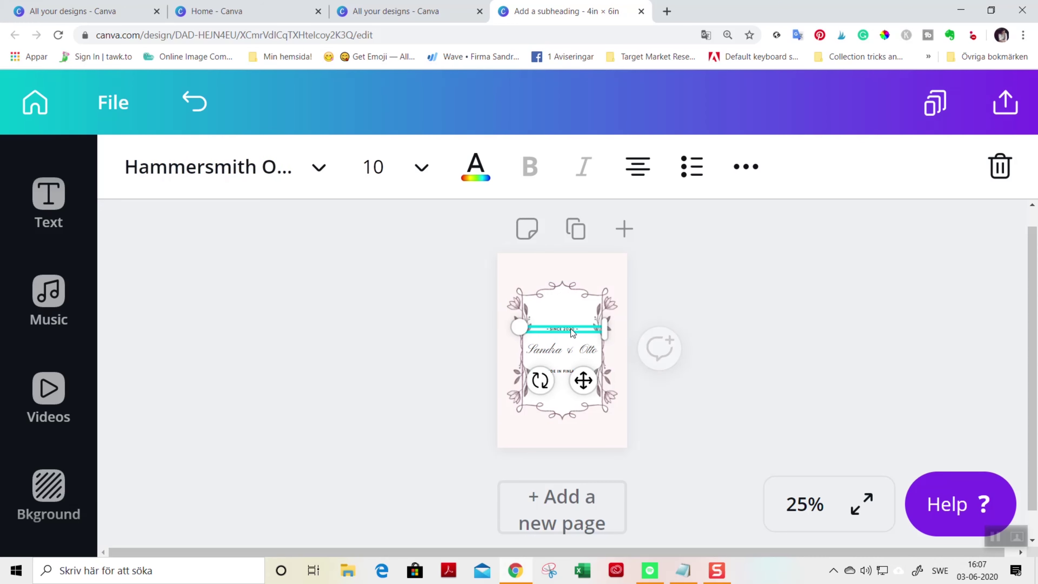
shift+click(562, 349)
shift+click(563, 372)
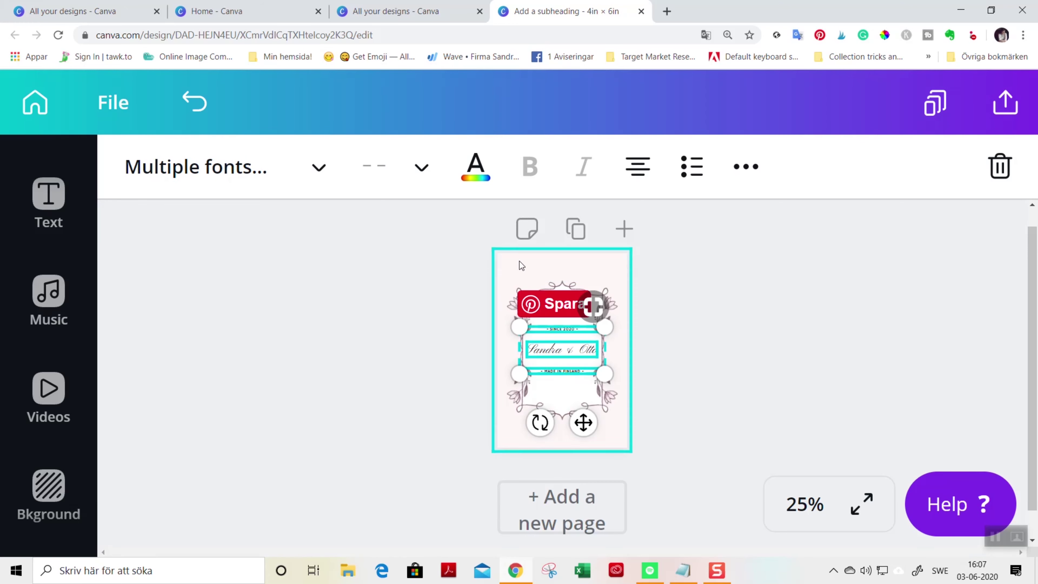
Apply the dark brown brand swatch to SINCE 2020, the script name and MADE IN FINLAND.
click(476, 167)
click(160, 304)
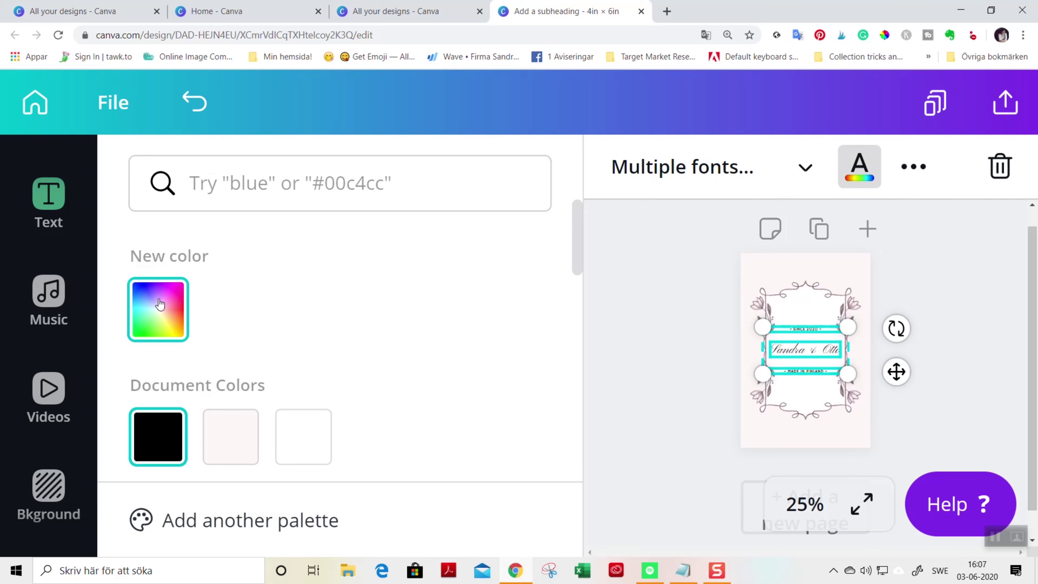
click(160, 303)
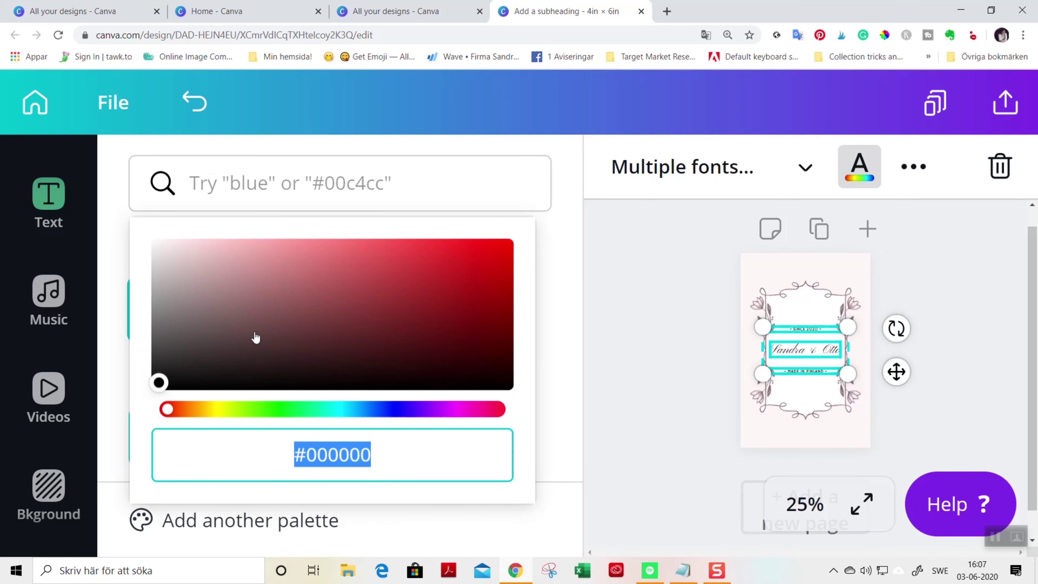
click(120, 449)
scroll(162, 433, down, 3)
click(161, 252)
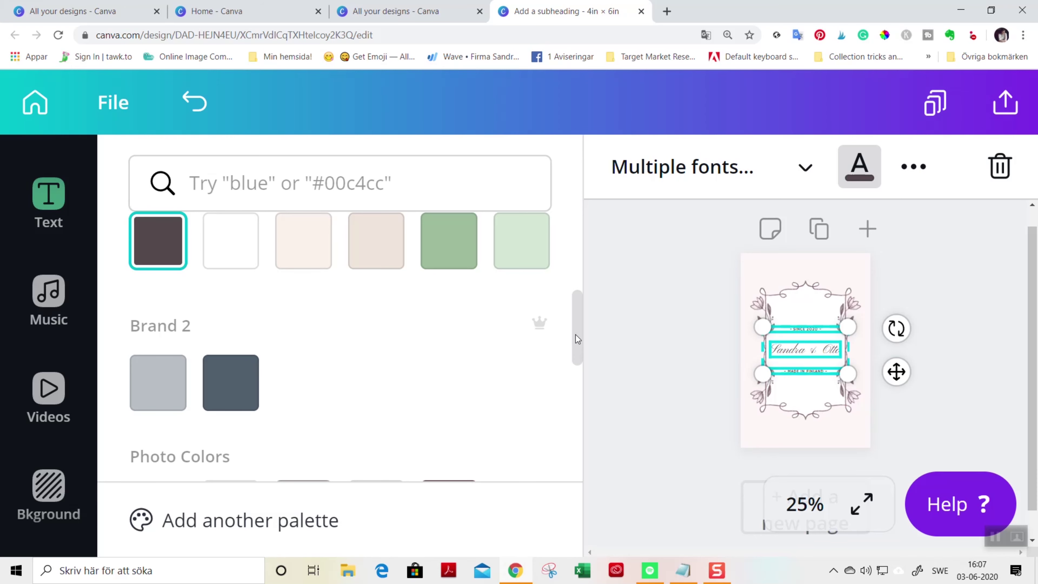
click(577, 339)
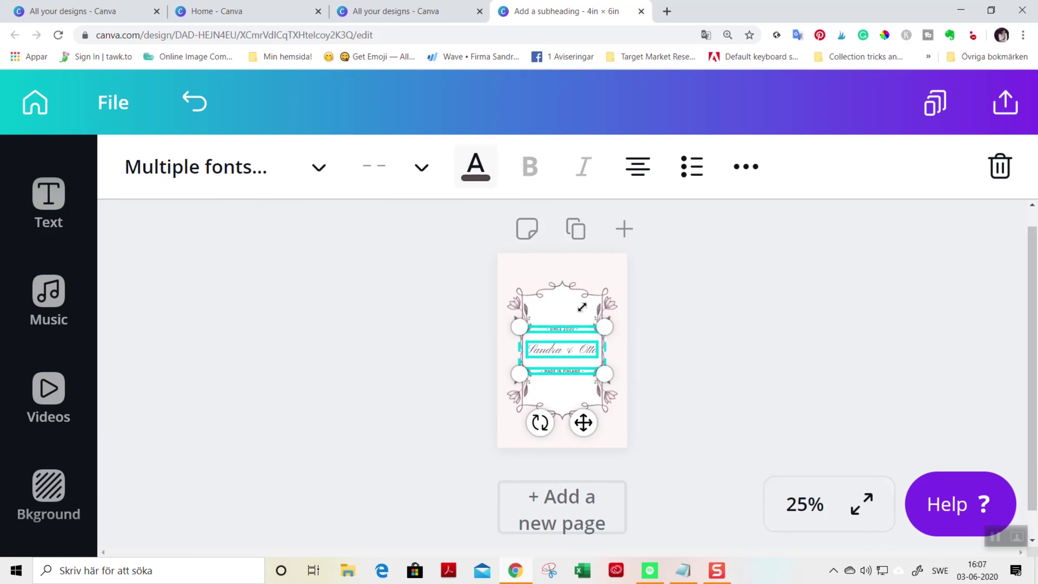
click(818, 356)
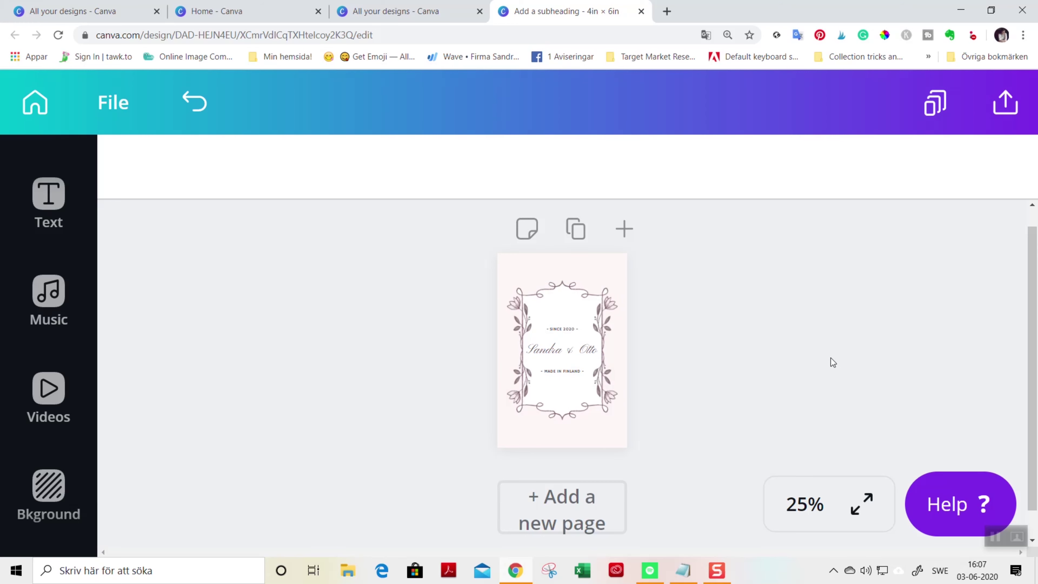
Set the script name text to size 24 and nudge it down to recentre between the lines.
click(591, 355)
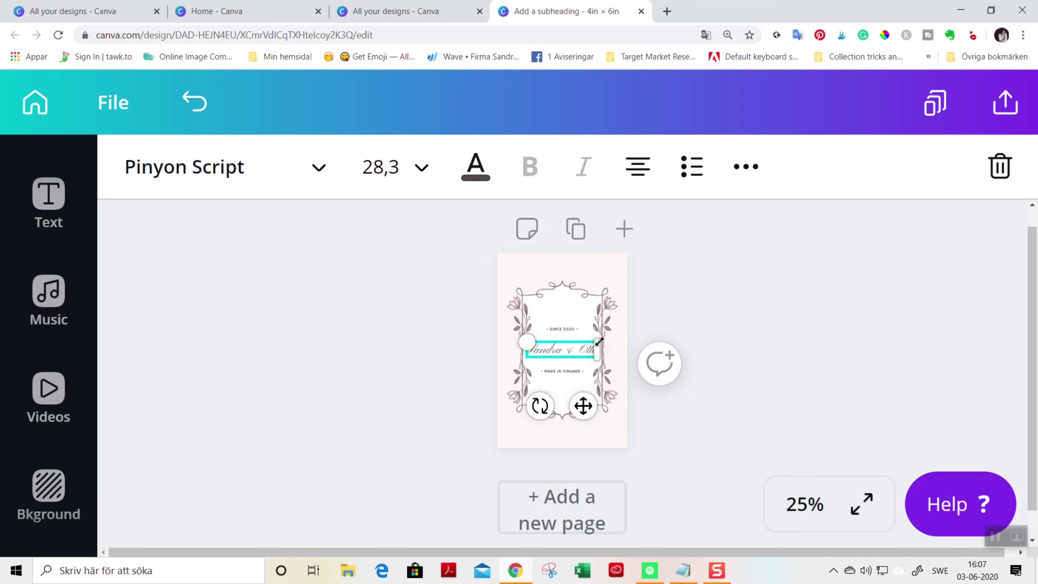
click(423, 186)
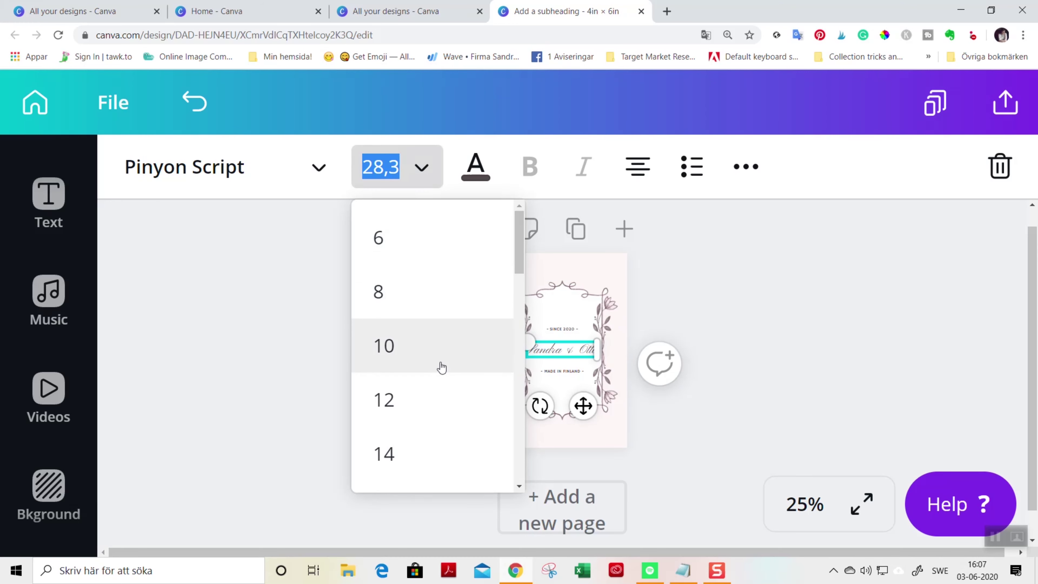
scroll(442, 367, down, 5)
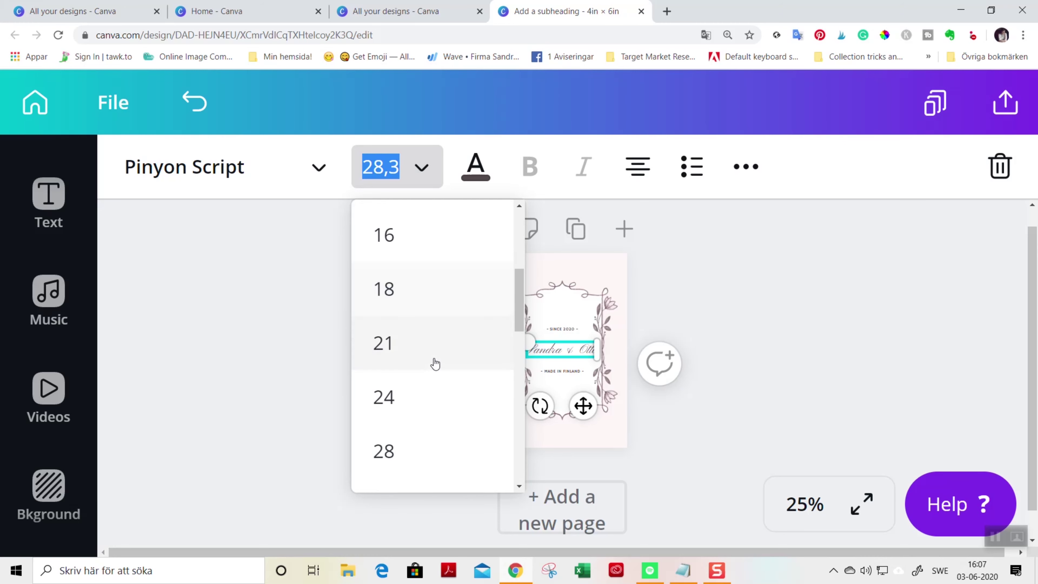
scroll(434, 363, down, 1)
click(435, 364)
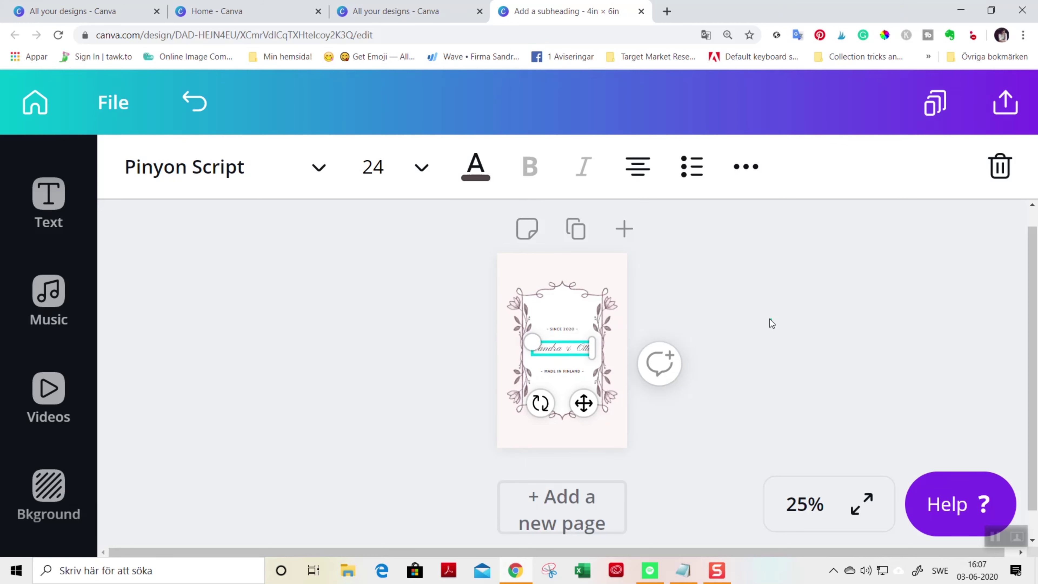
drag(575, 347, 575, 354)
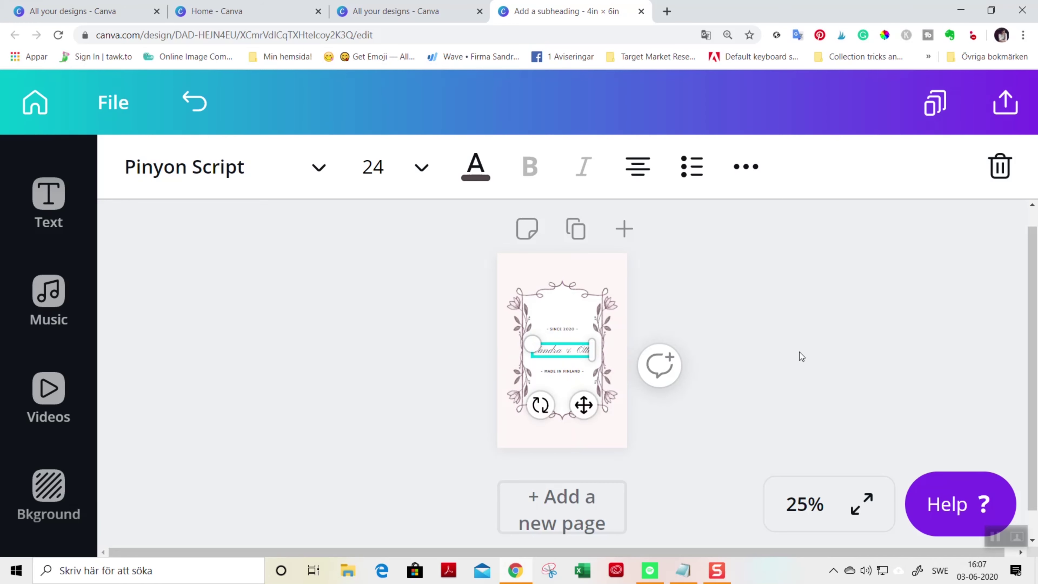
click(830, 357)
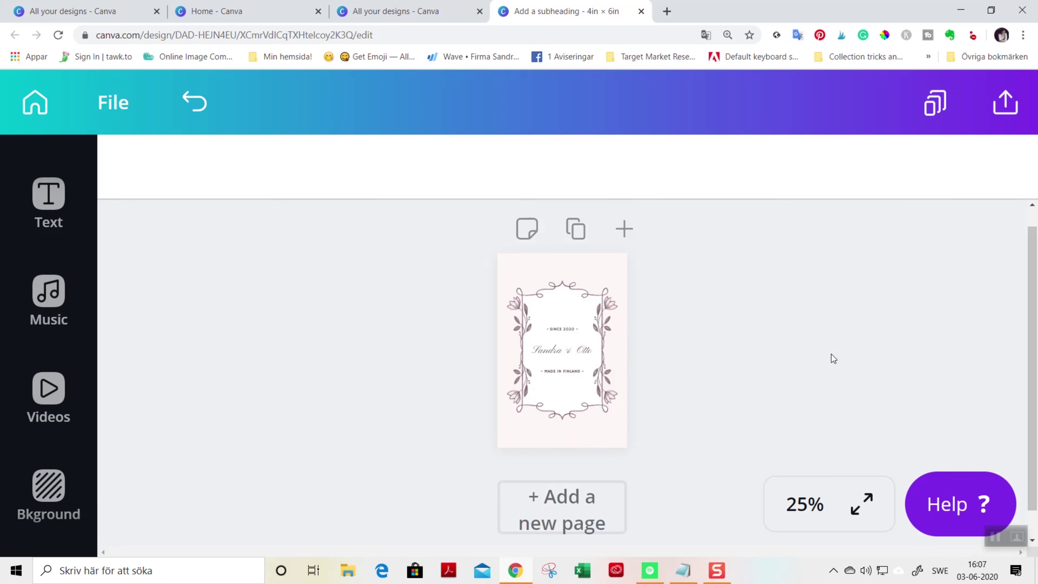
click(562, 373)
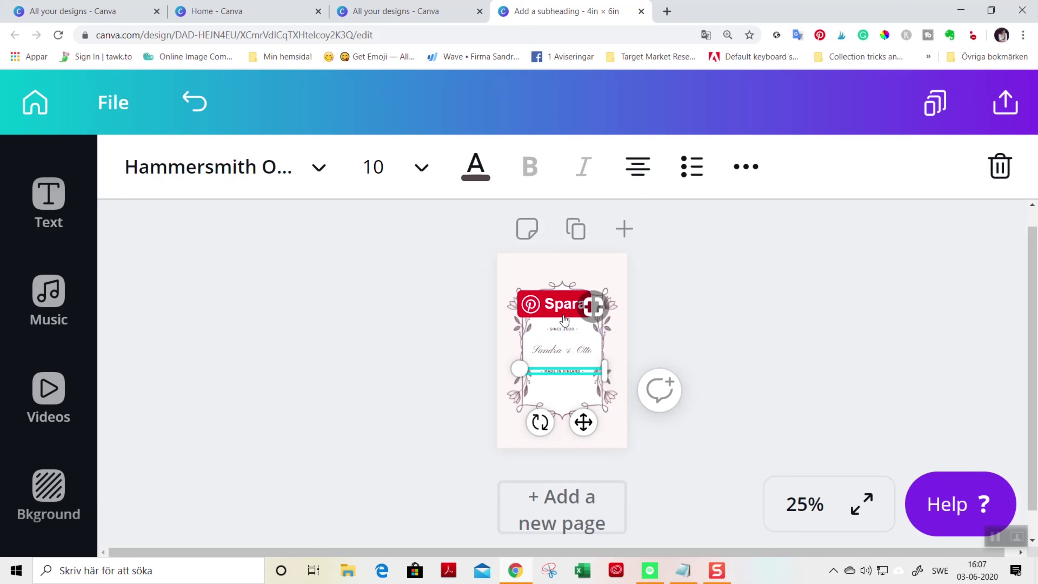
click(562, 330)
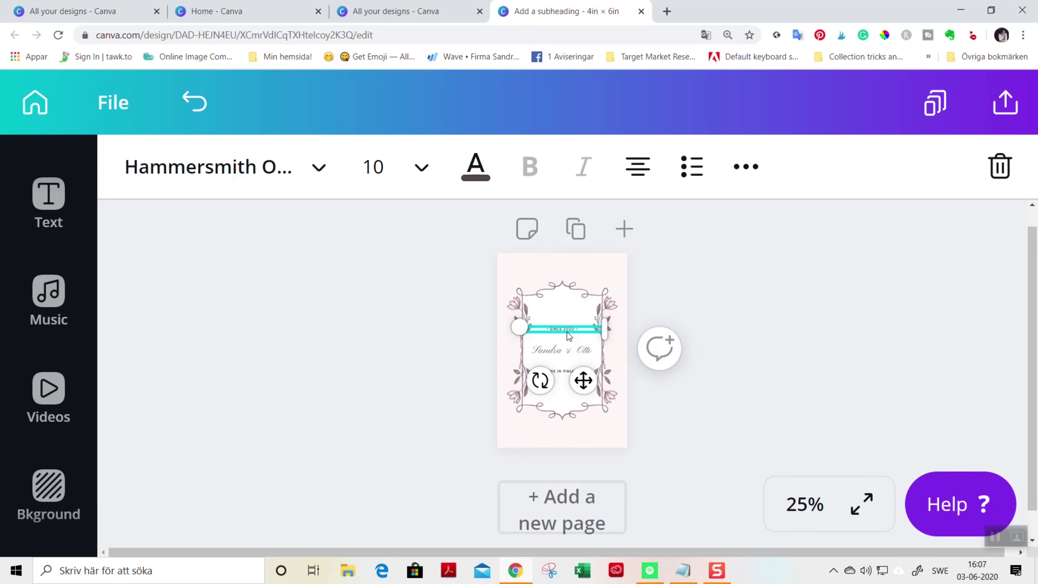
click(823, 351)
Select all three text lines and drag them as a group to the floral frame's centre.
key(ctrl+plus)
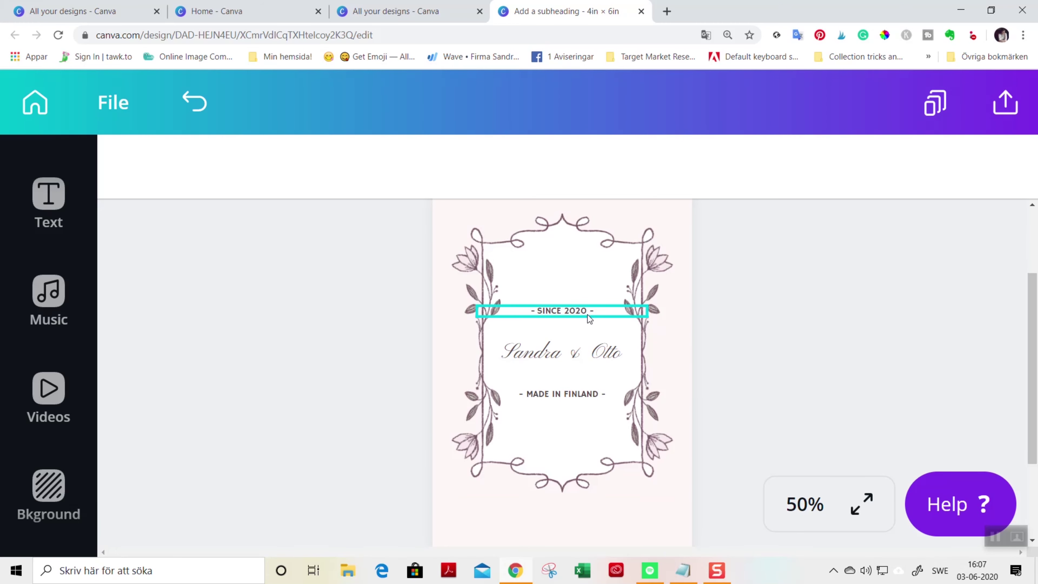
click(573, 311)
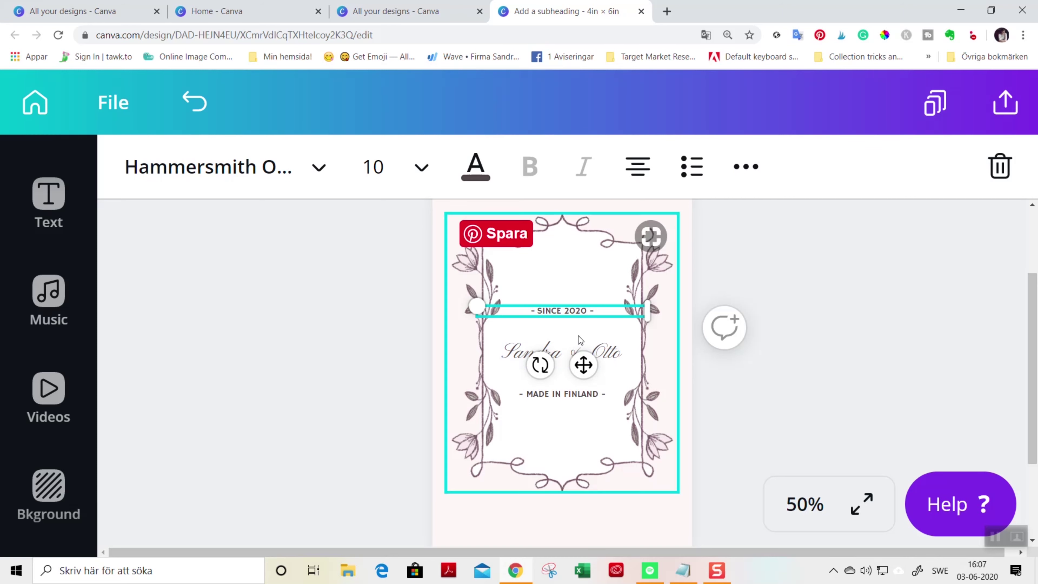
shift+click(573, 352)
shift+click(566, 395)
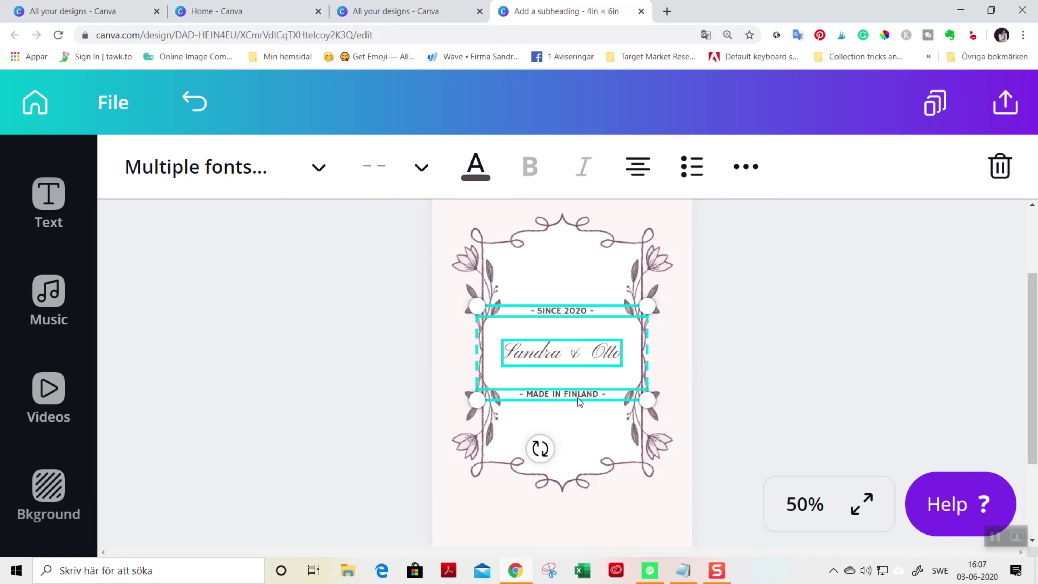
drag(604, 351, 601, 345)
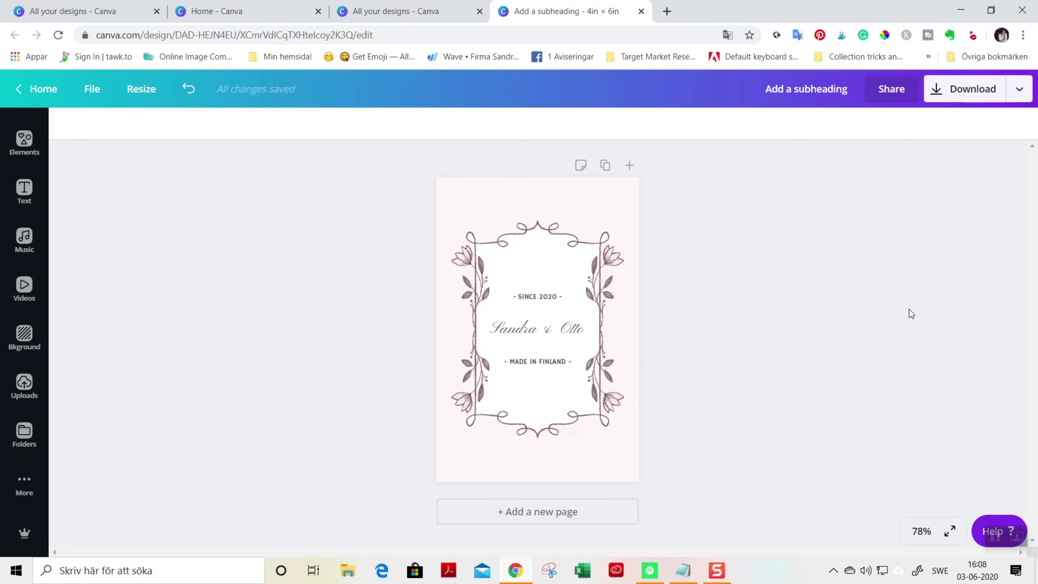
Choose PDF Print as the download file type and tick Crop marks and bleed.
click(952, 90)
click(912, 183)
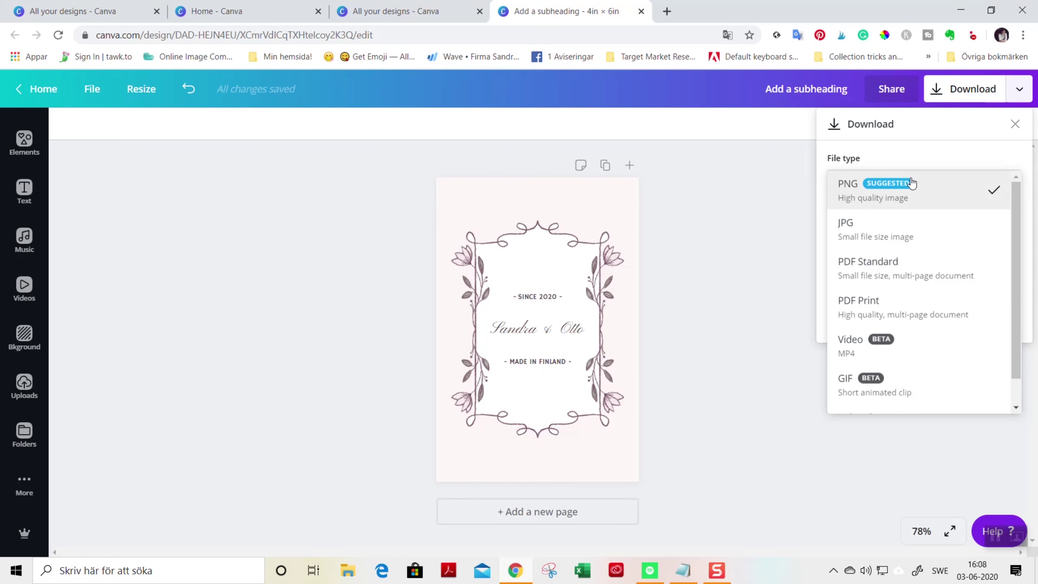
click(937, 321)
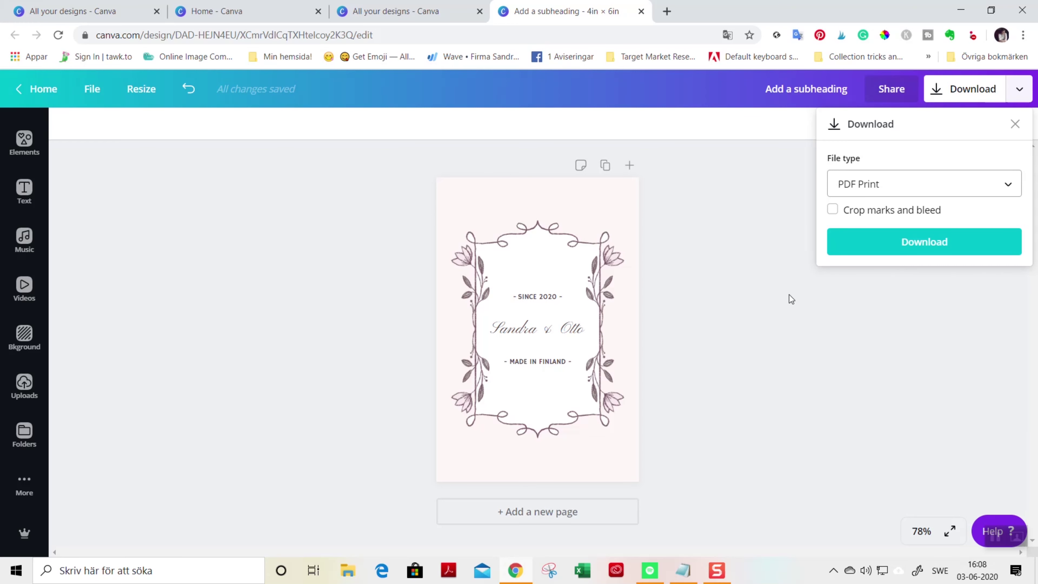
click(832, 209)
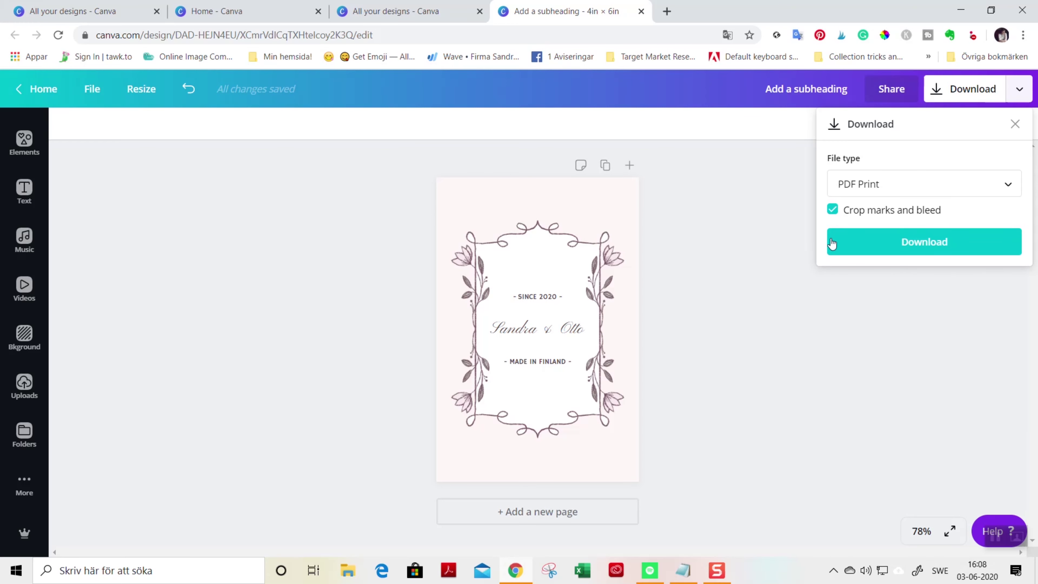